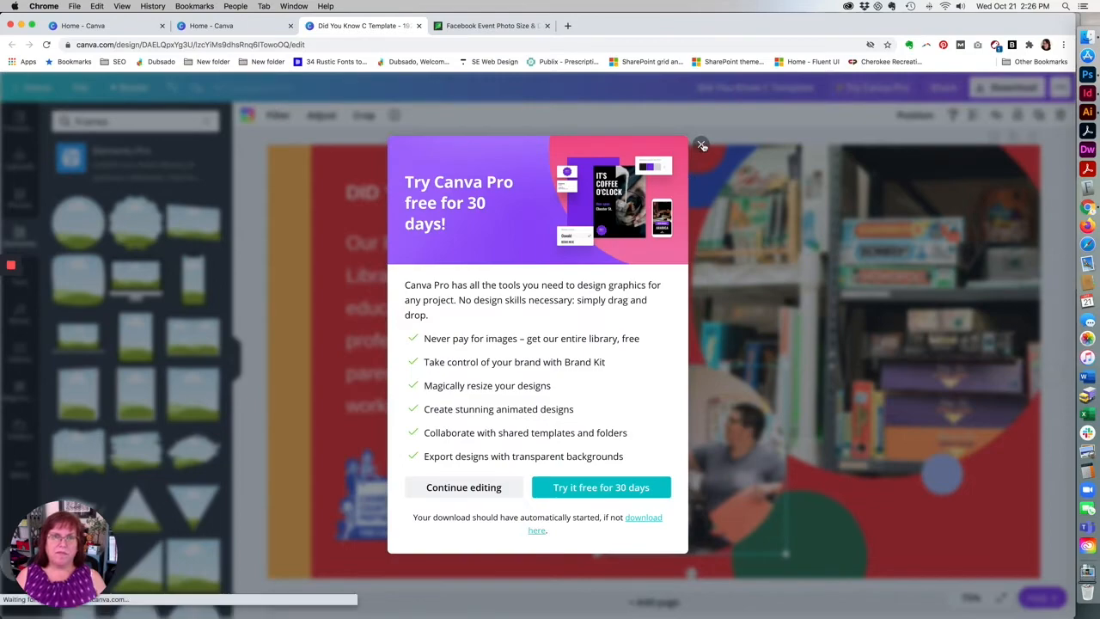
Dismiss the Canva Pro offer, inspect the downloaded Did You Know C Template.jpg in Preview, and close it.
{"action": "left_click", "coordinate": [701, 144]}
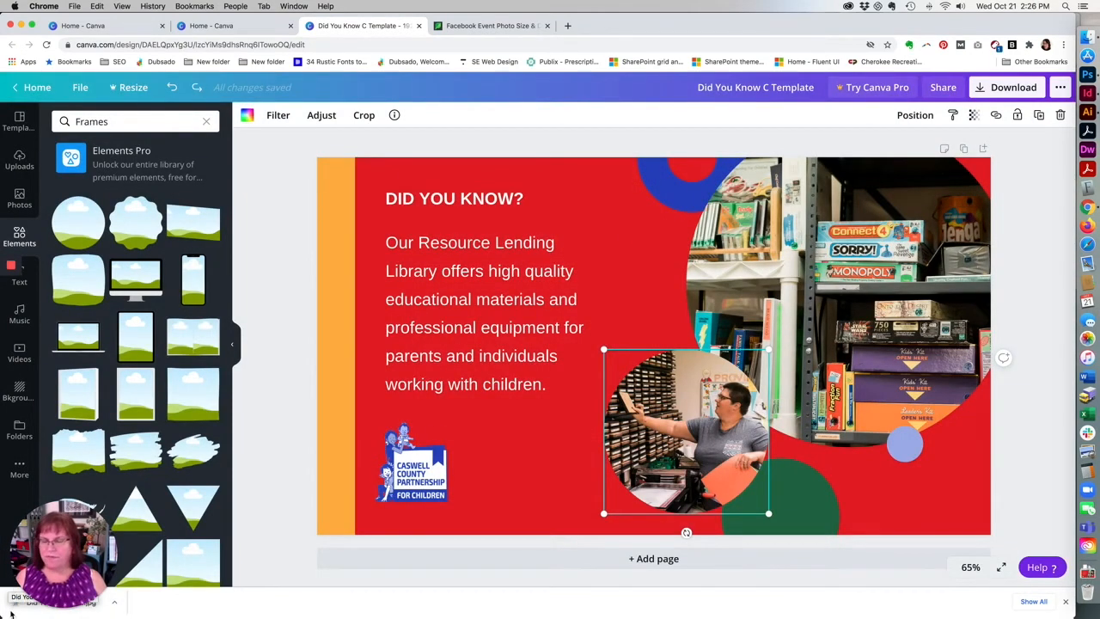
{"action": "left_click", "coordinate": [103, 612]}
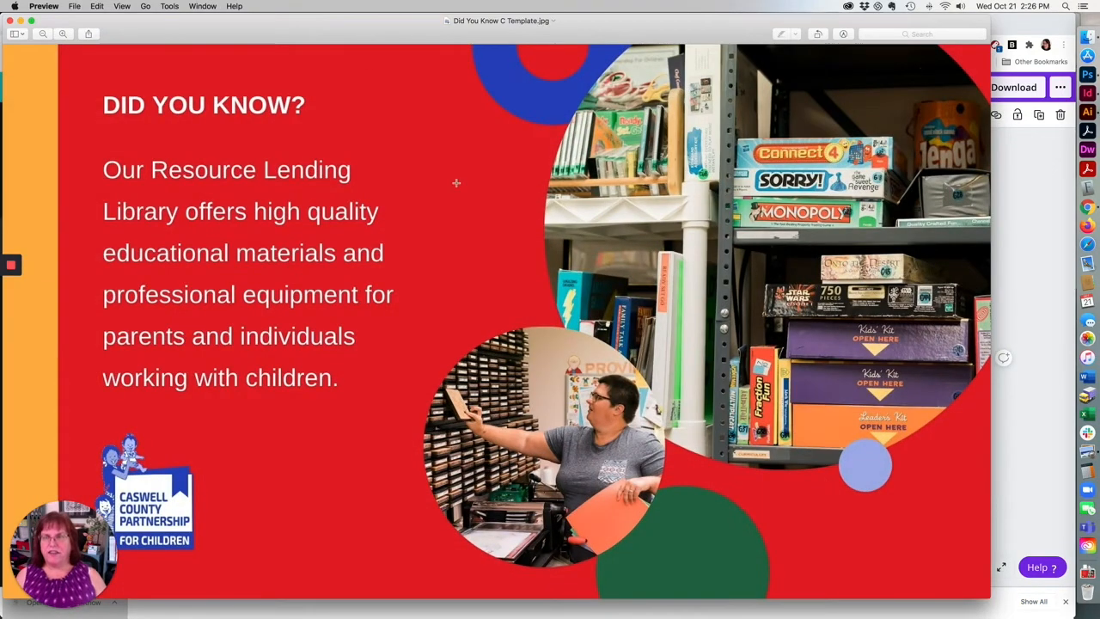
{"action": "left_click_drag", "start_coordinate": [328, 31], "coordinate": [397, 2]}
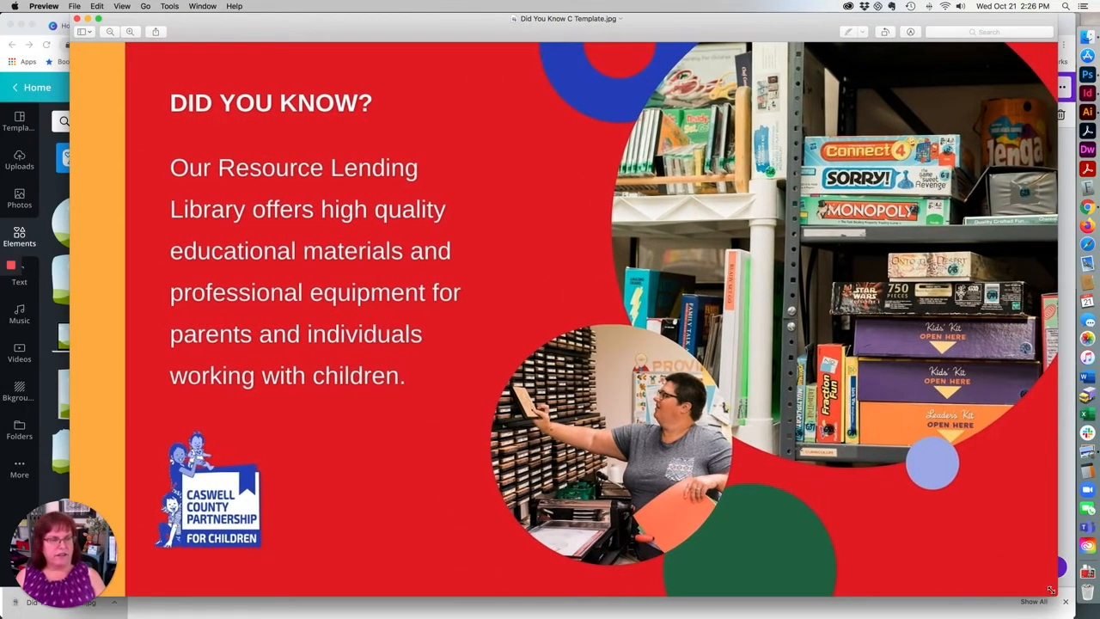
{"action": "left_click_drag", "start_coordinate": [1057, 596], "coordinate": [878, 491]}
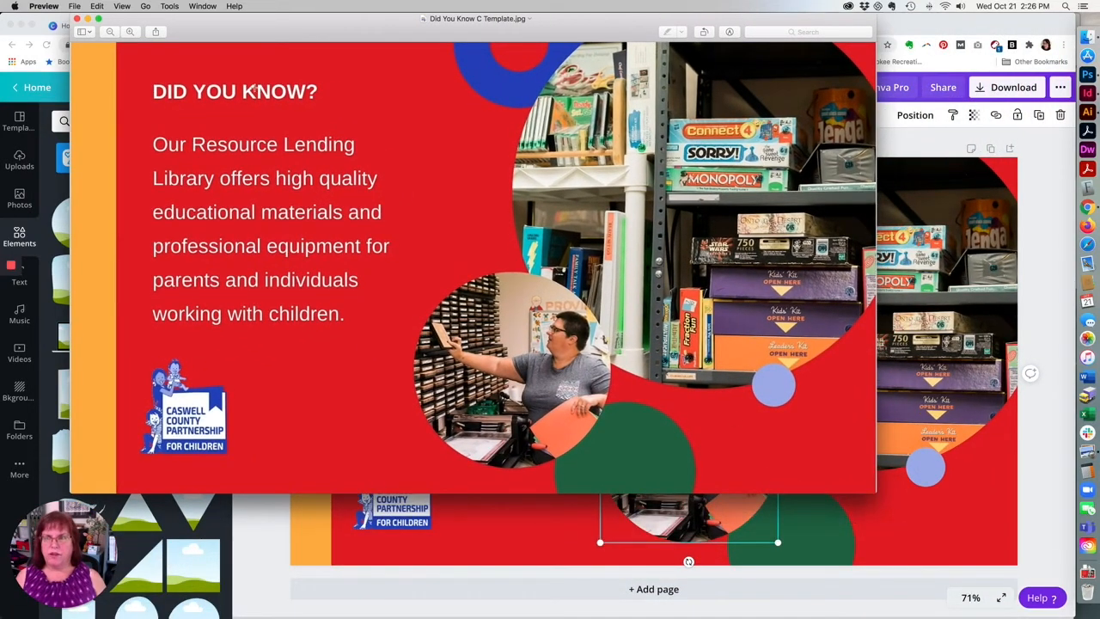
{"action": "left_click", "coordinate": [77, 18]}
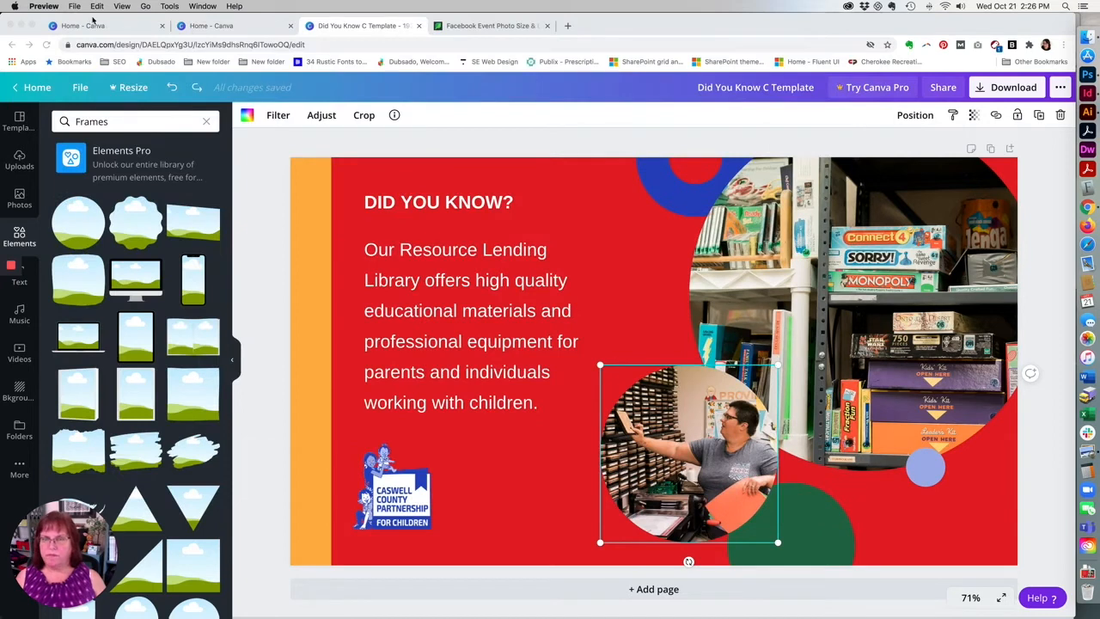
Leave the finished design for the list of all designs and browse the preset types offered for a new design.
{"action": "left_click", "coordinate": [33, 87]}
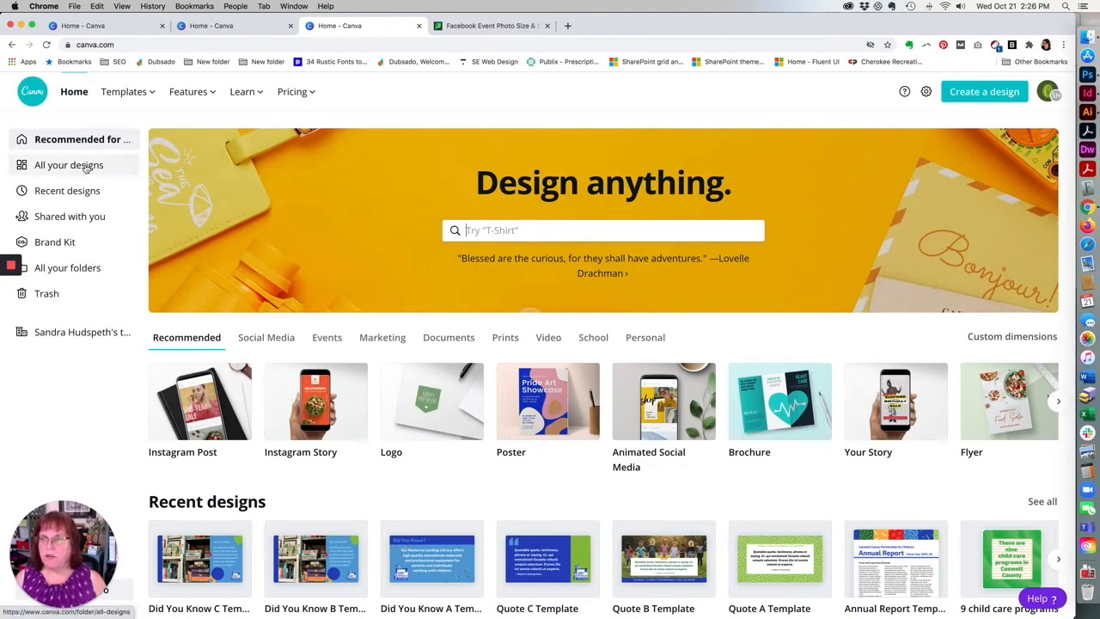
{"action": "left_click", "coordinate": [86, 169]}
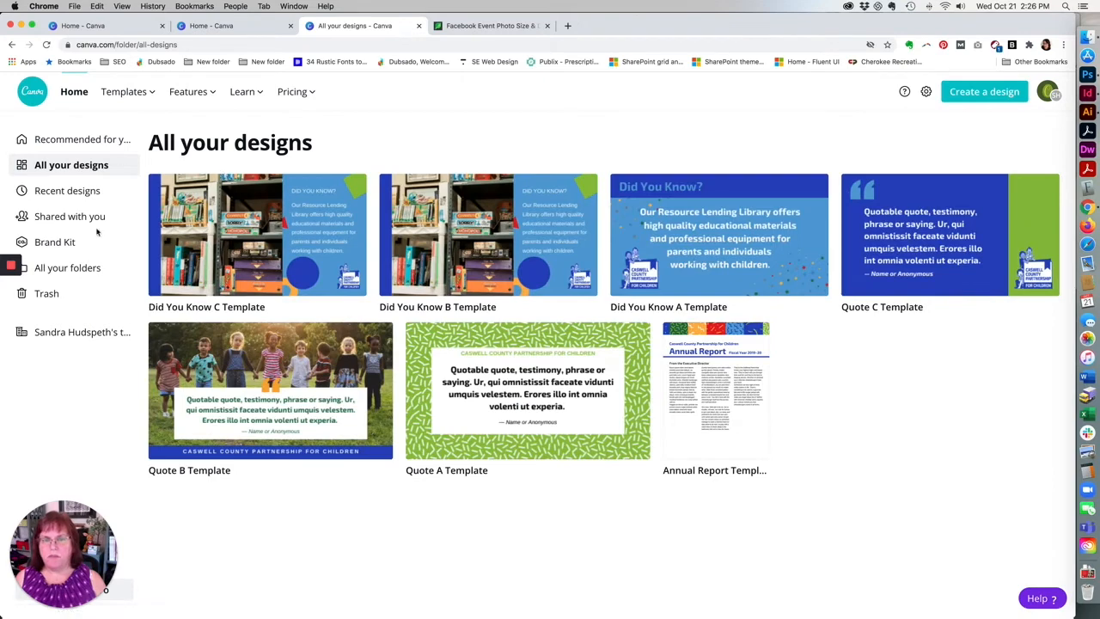
{"action": "left_click", "coordinate": [993, 96]}
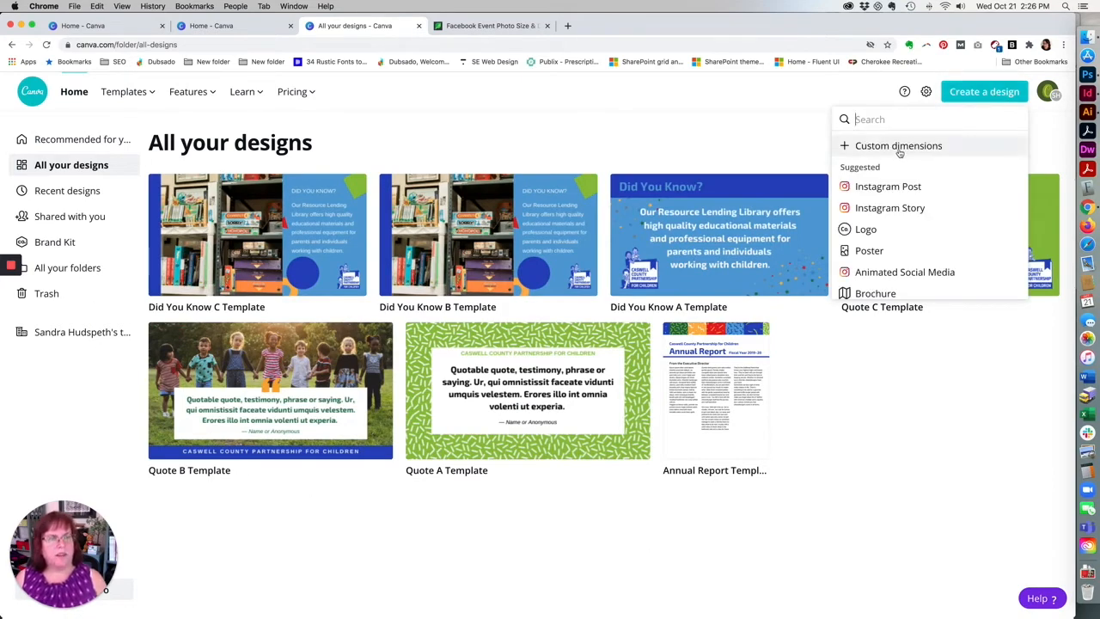
{"action": "scroll", "coordinate": [904, 202], "scroll_direction": "down", "scroll_amount": 4}
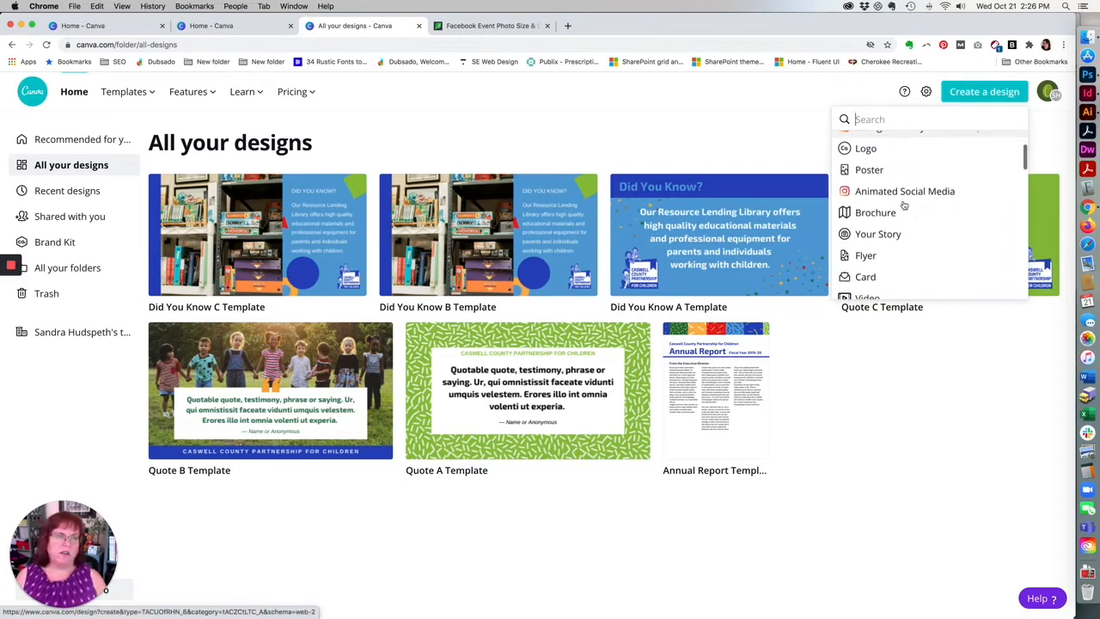
{"action": "scroll", "coordinate": [905, 190], "scroll_direction": "down", "scroll_amount": 10}
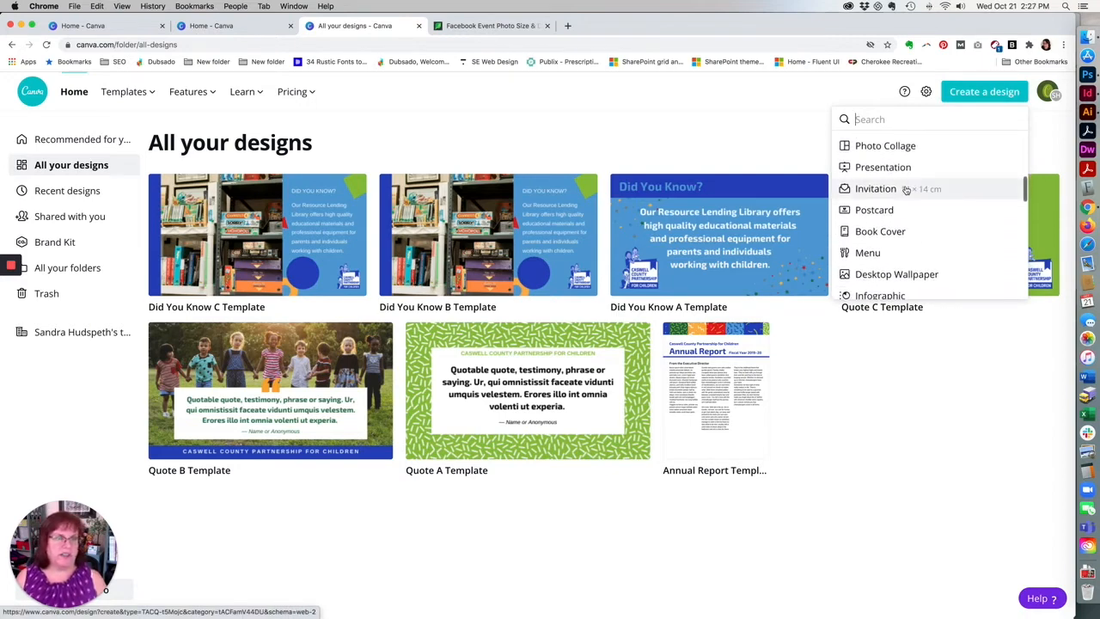
{"action": "scroll", "coordinate": [906, 189], "scroll_direction": "down", "scroll_amount": 3}
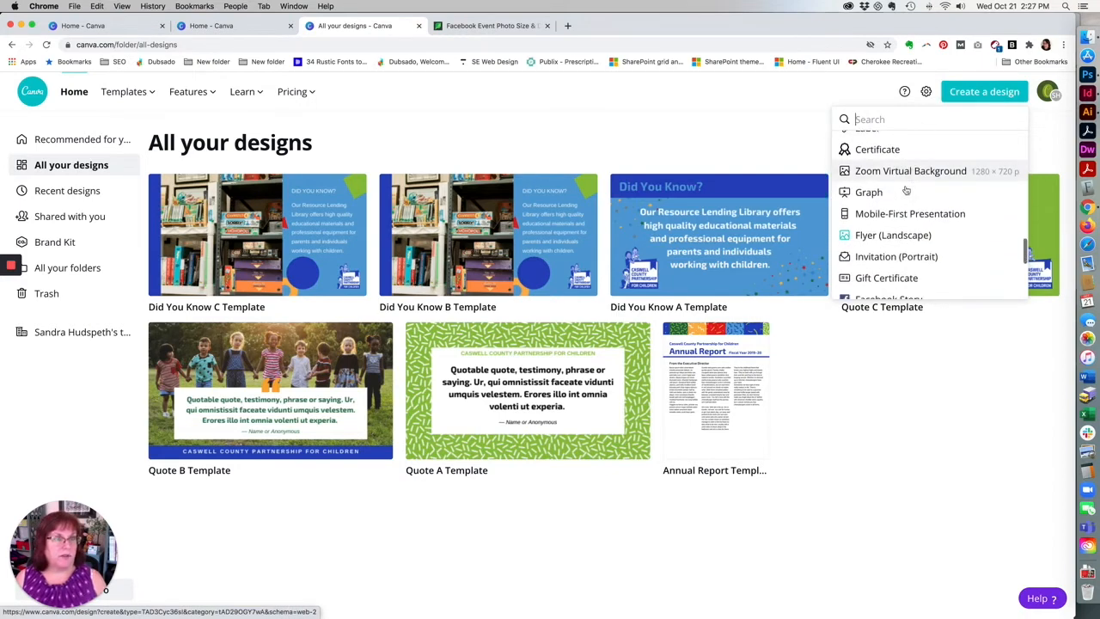
{"action": "scroll", "coordinate": [906, 189], "scroll_direction": "up", "scroll_amount": 8}
{"action": "scroll", "coordinate": [906, 189], "scroll_direction": "up", "scroll_amount": 8}
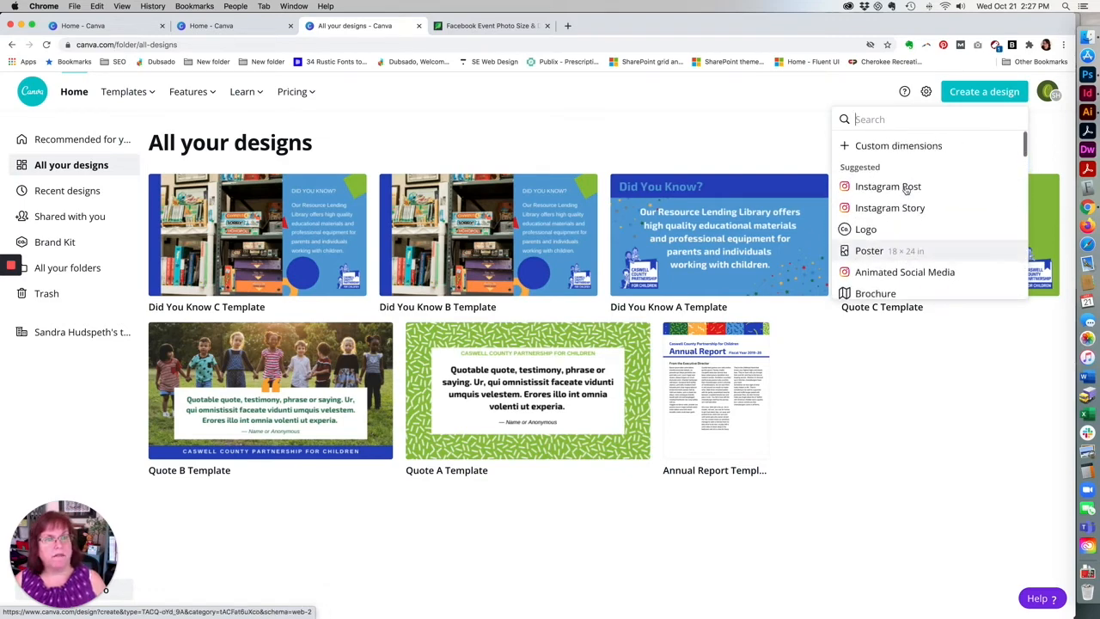
Create a new blank design with custom dimensions of 1920 × 1080 px.
{"action": "left_click", "coordinate": [893, 146]}
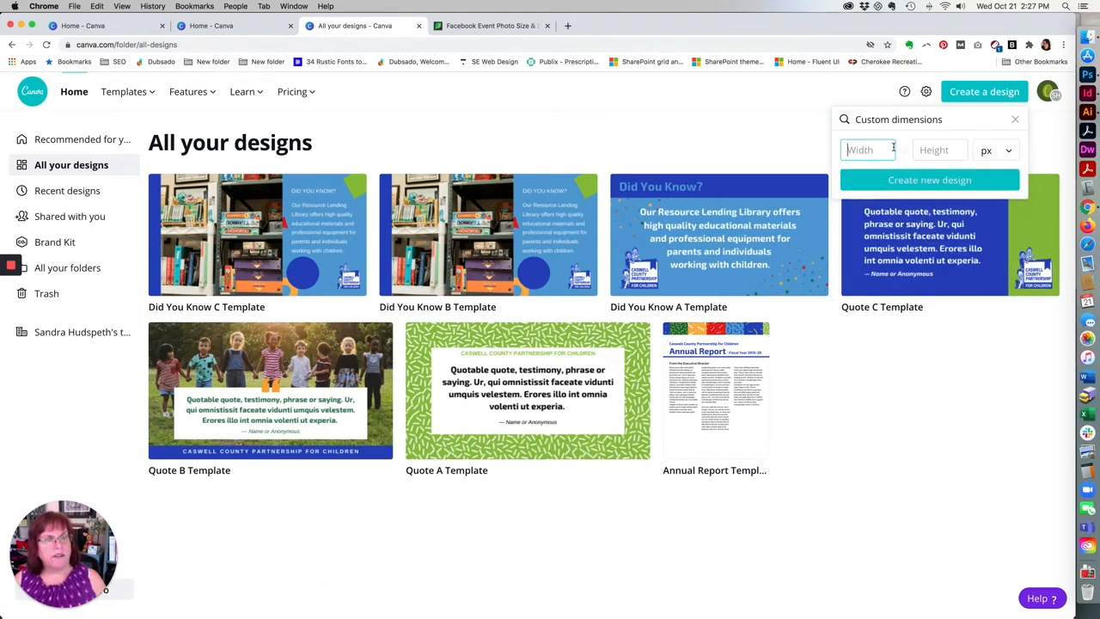
{"action": "type", "text": "19"}
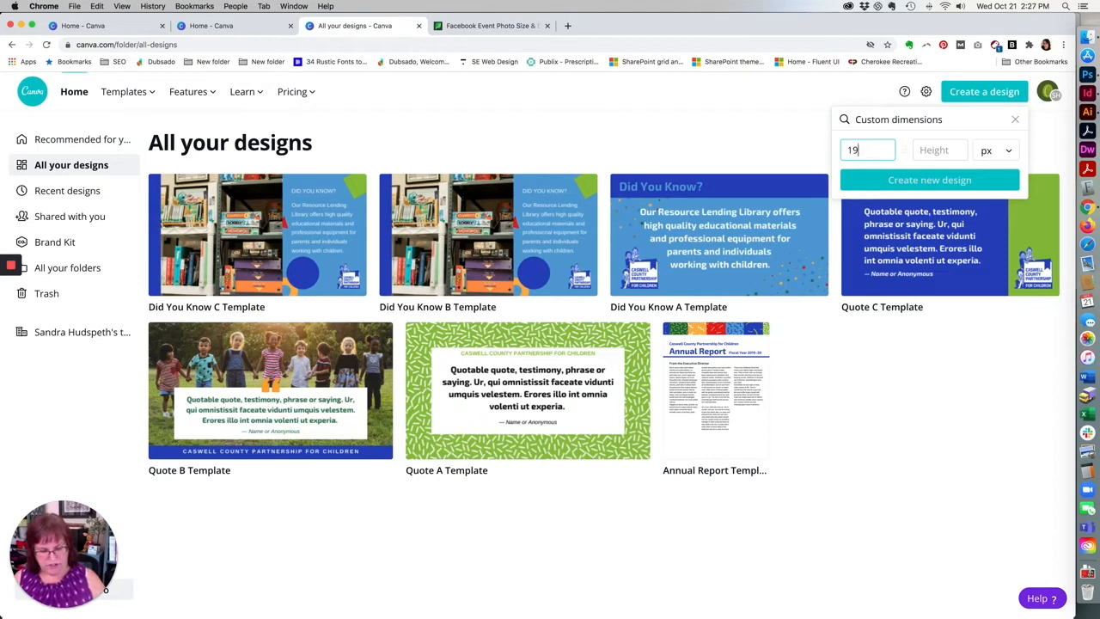
{"action": "type", "text": "20"}
{"action": "key", "text": "Tab"}
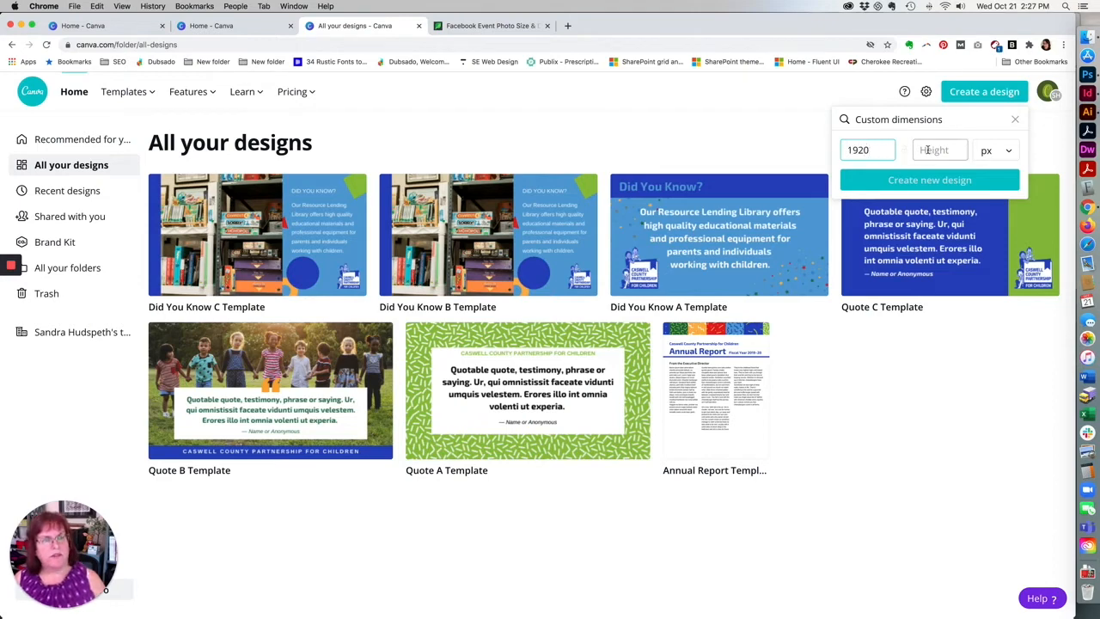
{"action": "type", "text": "1080"}
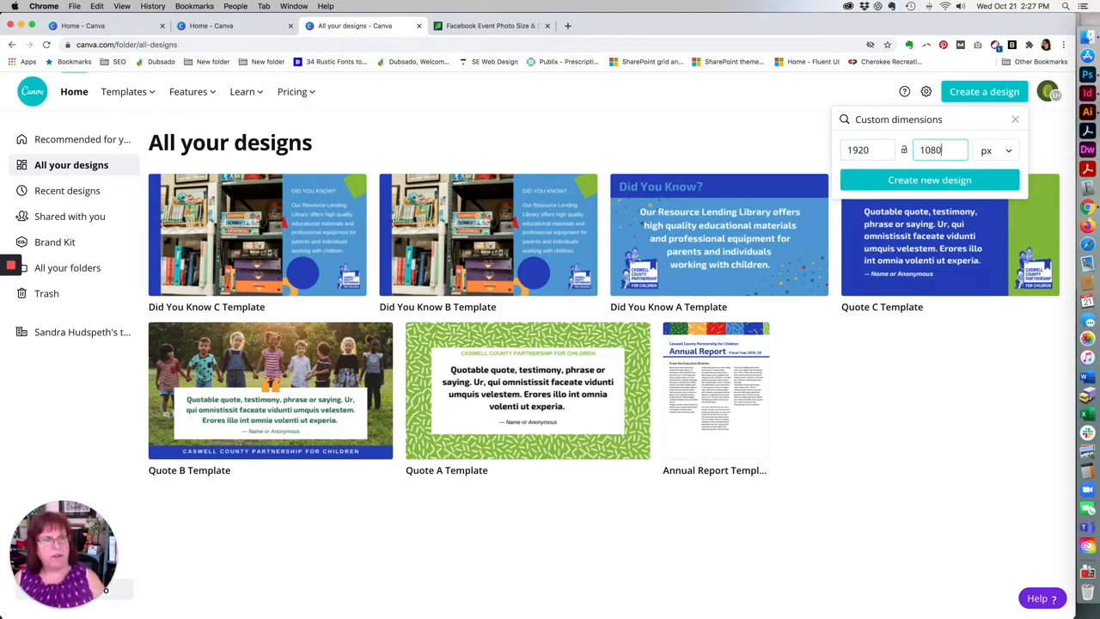
{"action": "left_click", "coordinate": [925, 179]}
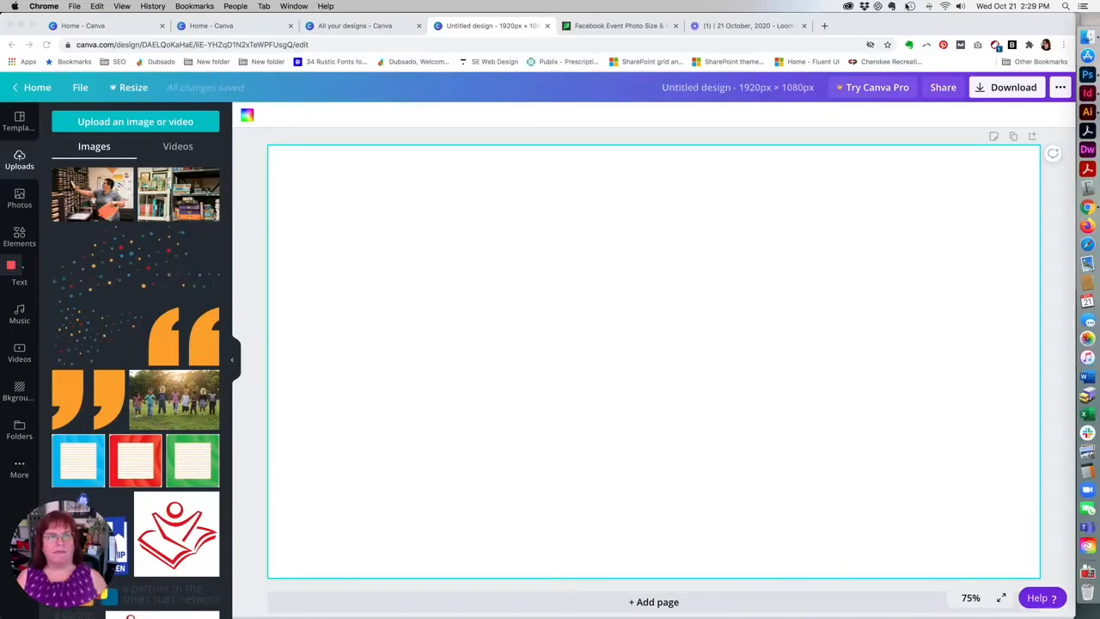
Switch to InDesign to review the "October Is Child Health Month" sample layout, and return to the blank Canva design.
{"action": "left_click", "coordinate": [1088, 93]}
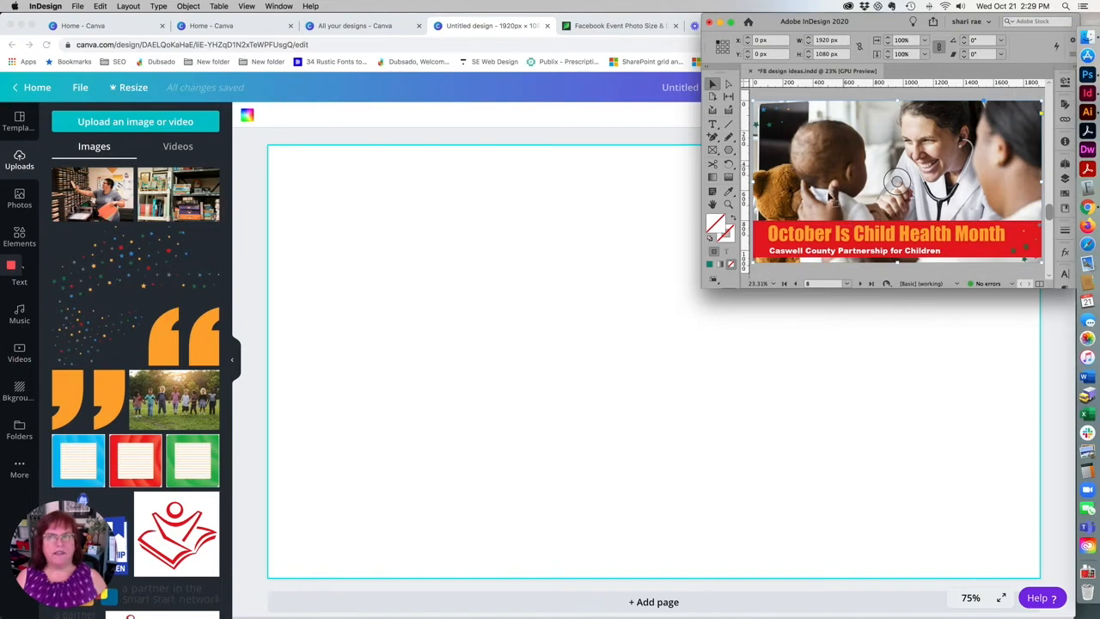
{"action": "left_click", "coordinate": [987, 273]}
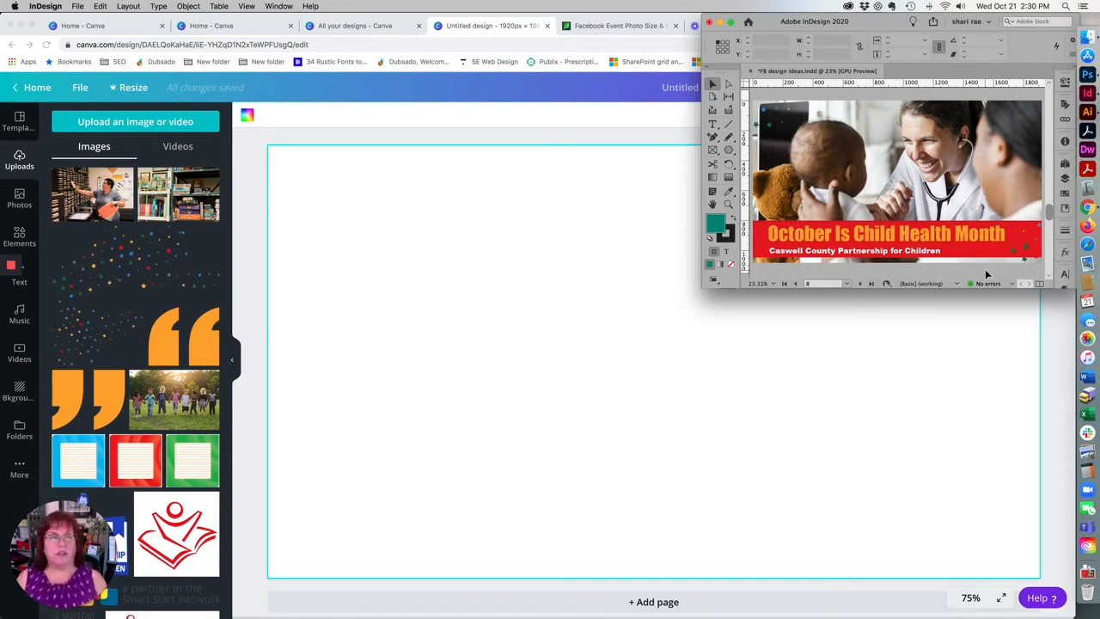
{"action": "left_click", "coordinate": [255, 147]}
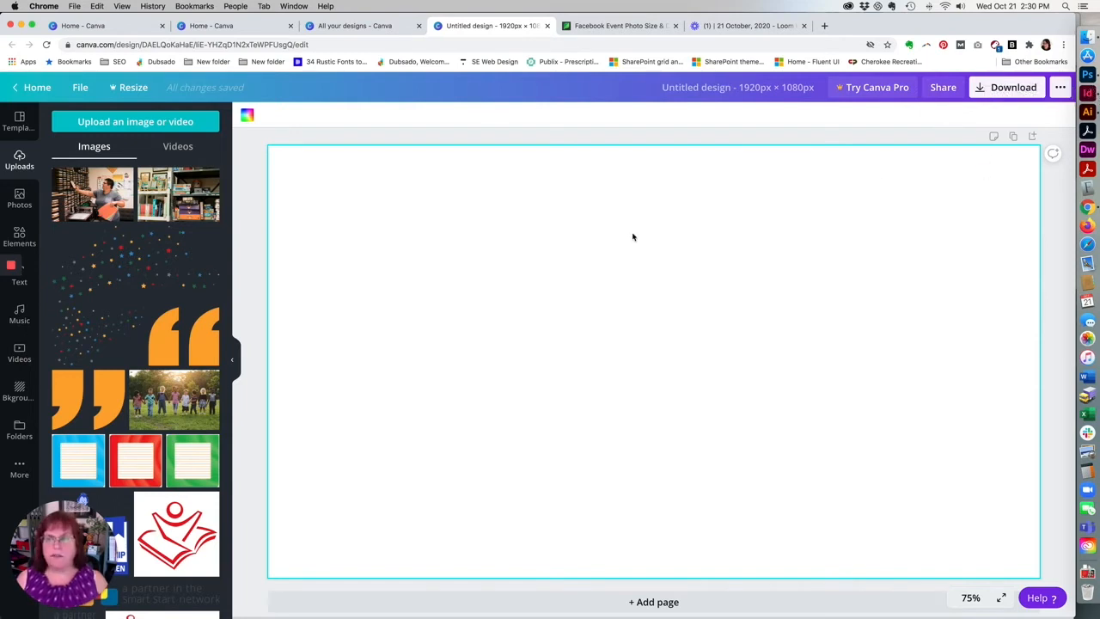
Try to upload 82731.jpg from the baby-s-visit-doctor folder in Finder to the Canva uploads.
{"action": "left_click", "coordinate": [1088, 38]}
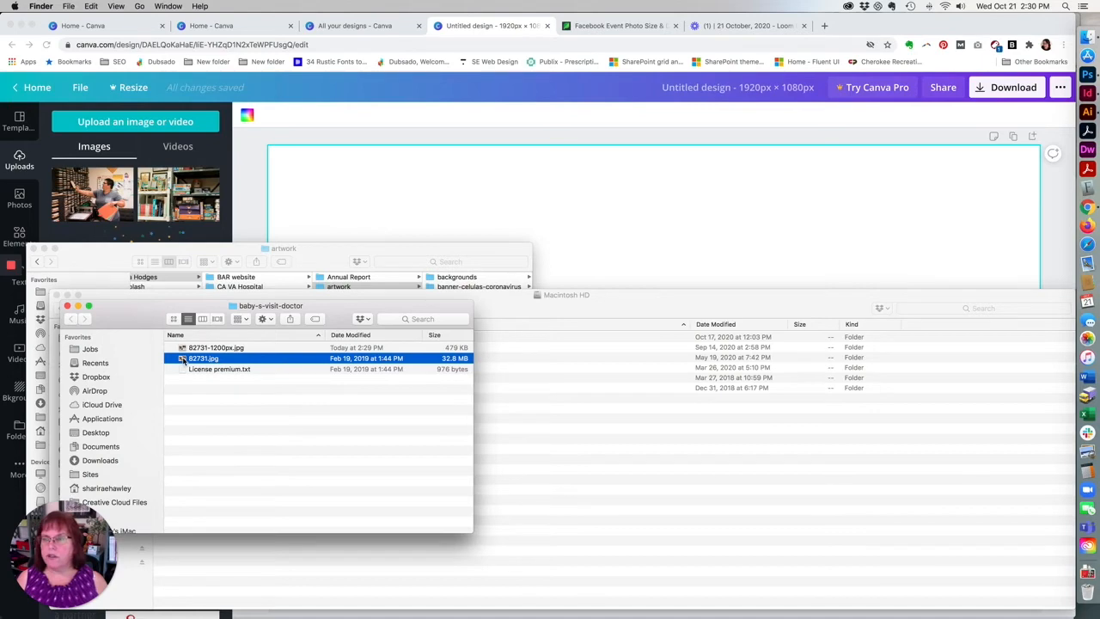
{"action": "left_click_drag", "start_coordinate": [182, 359], "coordinate": [110, 135]}
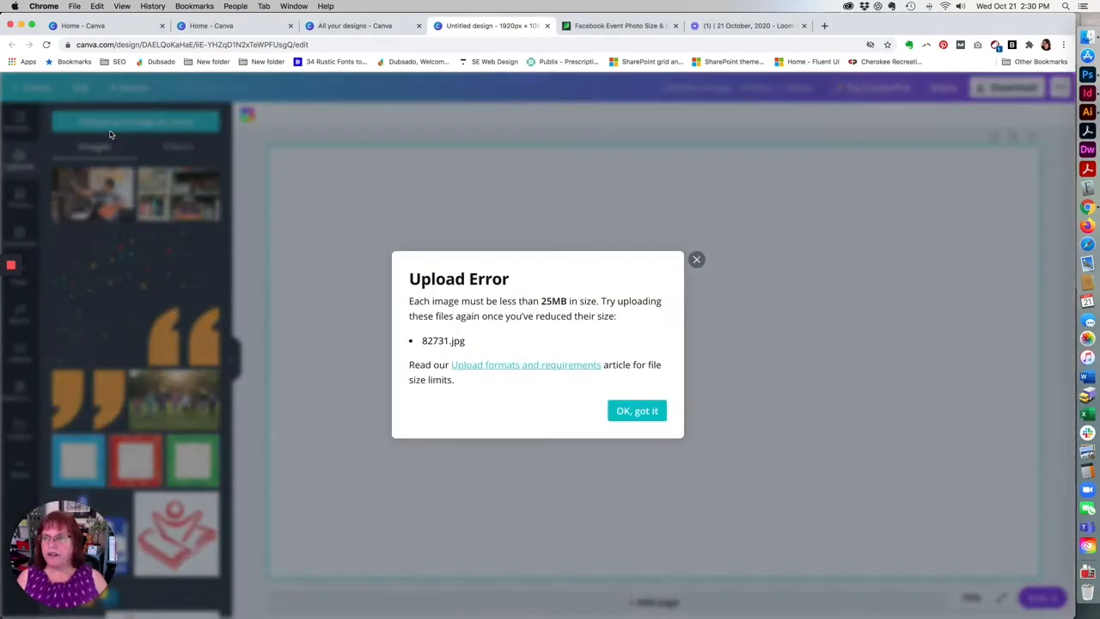
{"action": "left_click", "coordinate": [627, 412]}
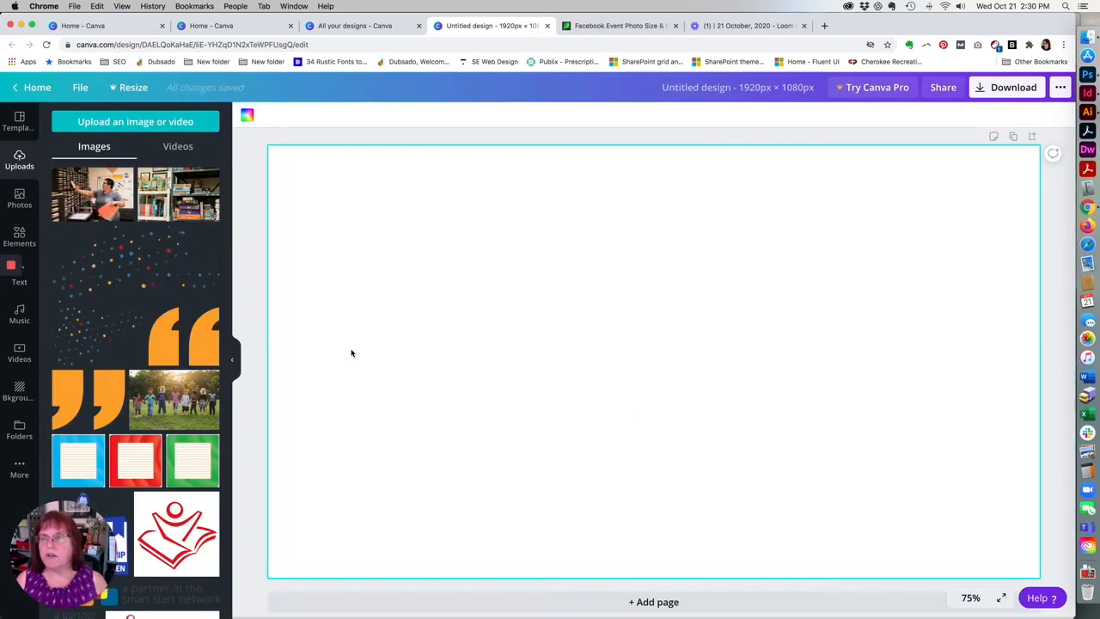
Upload the smaller 82731-1200px.jpg from the baby-s-visit-doctor folder in Finder to the Canva uploads.
{"action": "left_click", "coordinate": [1088, 38]}
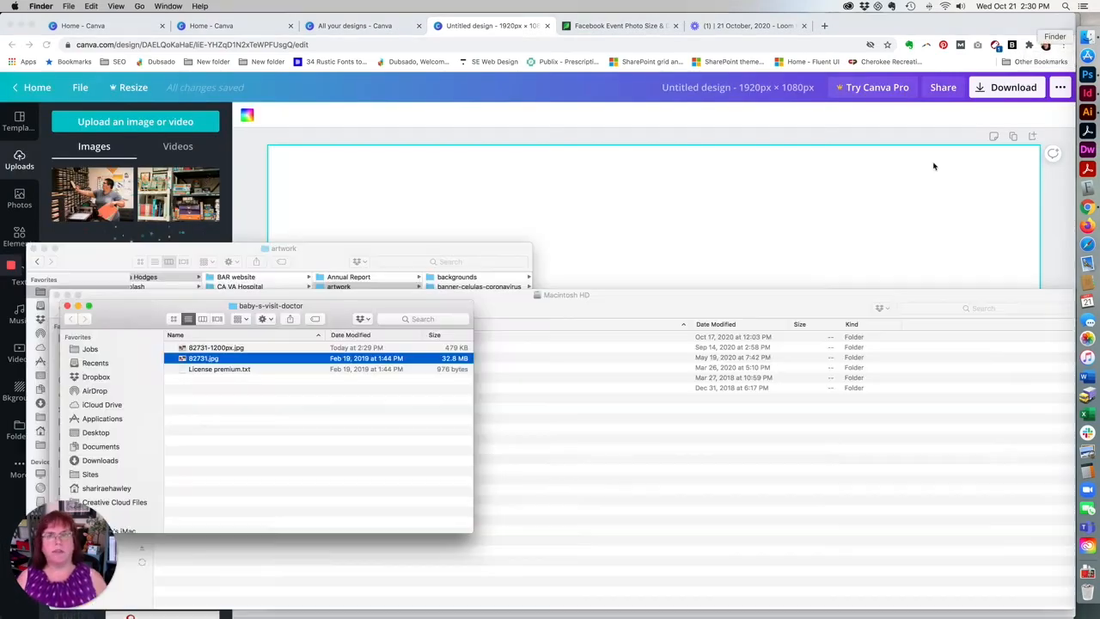
{"action": "left_click", "coordinate": [178, 347]}
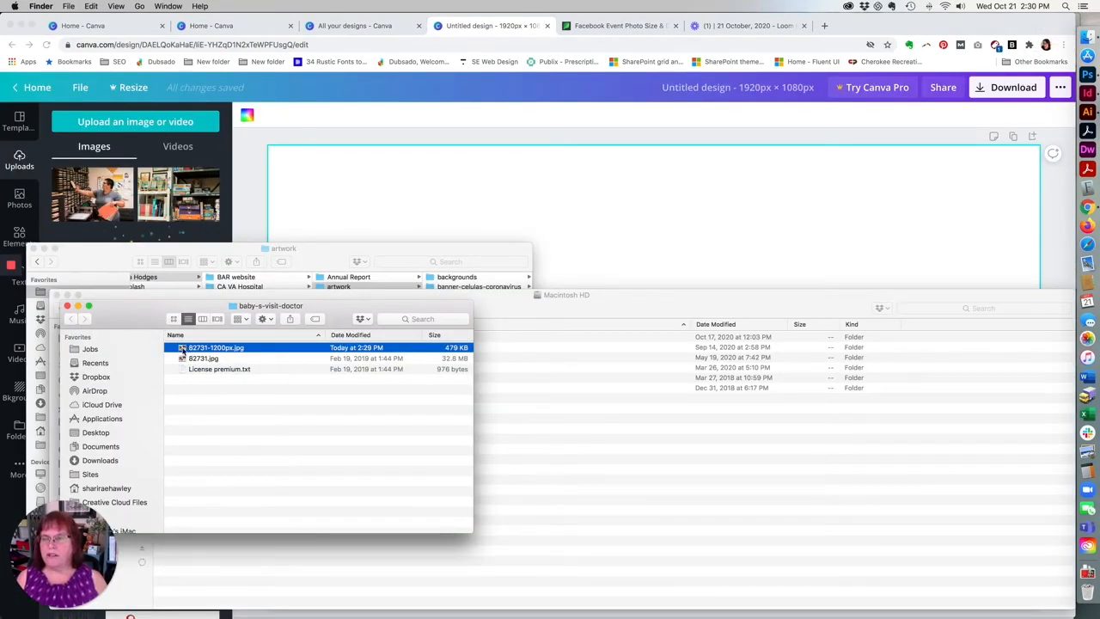
{"action": "left_click_drag", "start_coordinate": [182, 352], "coordinate": [135, 188]}
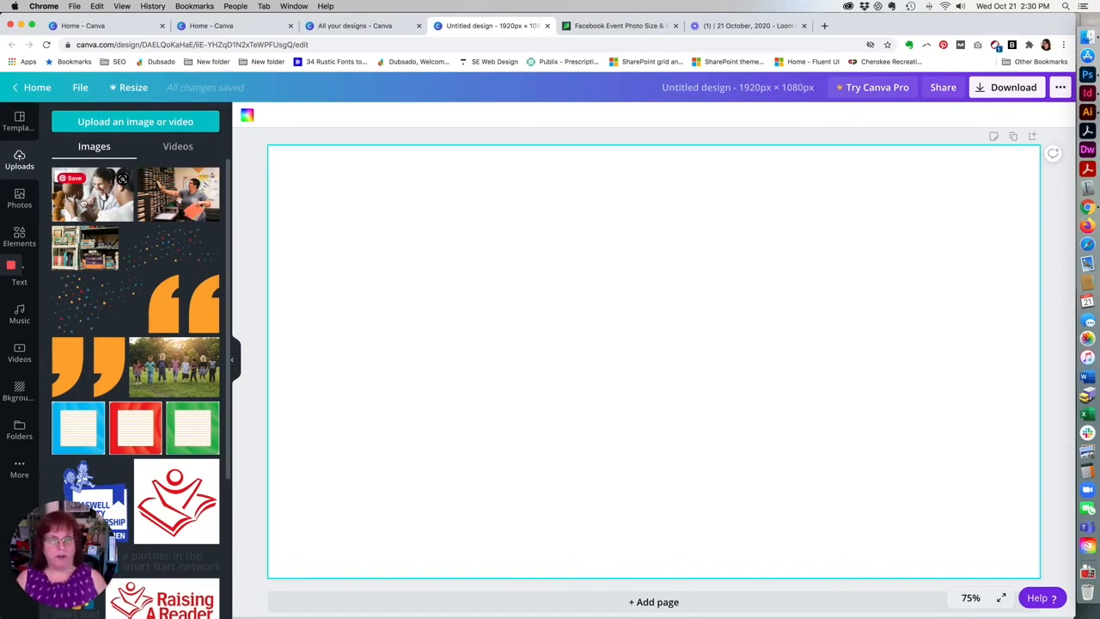
Place the uploaded doctor-and-baby photo on the page, enlarge it to cover the whole canvas, and deselect it.
{"action": "left_click", "coordinate": [83, 199]}
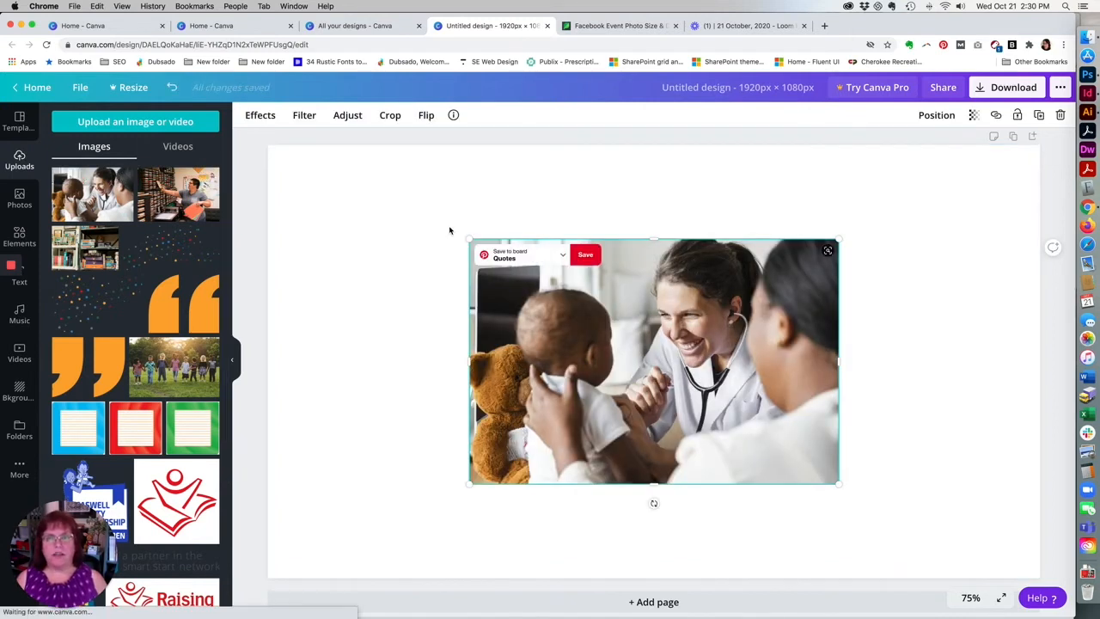
{"action": "left_click_drag", "start_coordinate": [468, 240], "coordinate": [249, 148]}
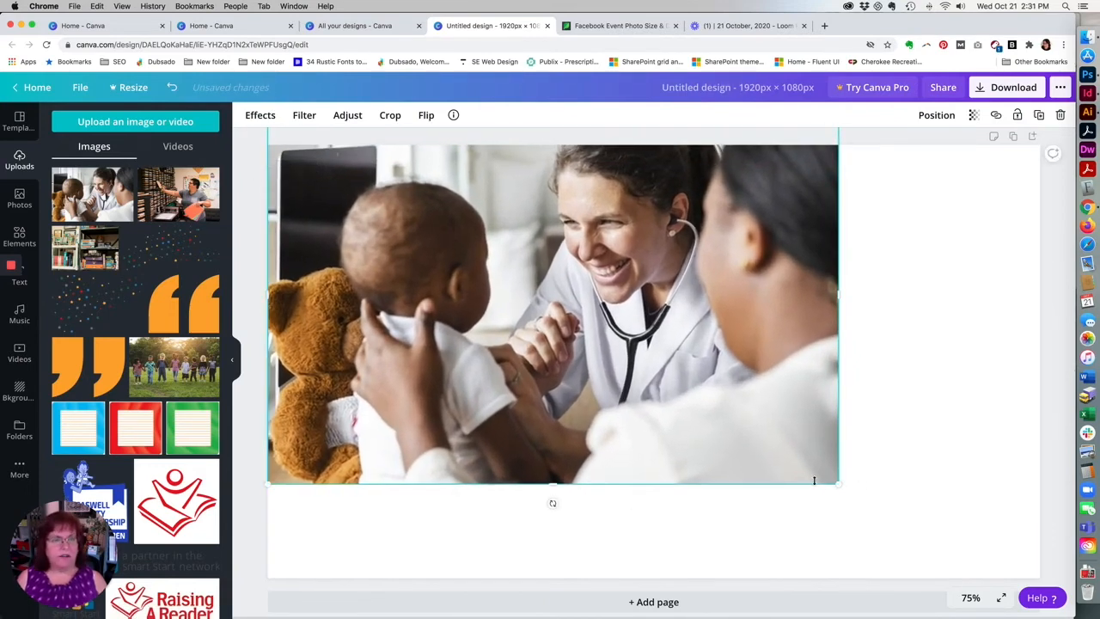
{"action": "left_click_drag", "start_coordinate": [835, 484], "coordinate": [1046, 612]}
{"action": "left_click_drag", "start_coordinate": [368, 421], "coordinate": [364, 428]}
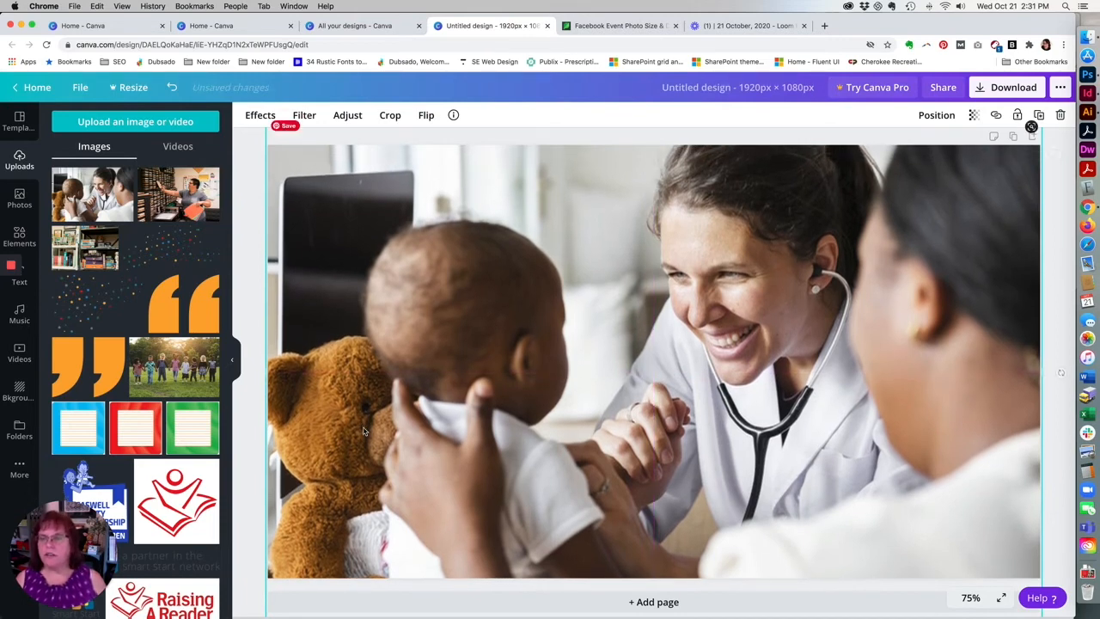
{"action": "left_click", "coordinate": [249, 270]}
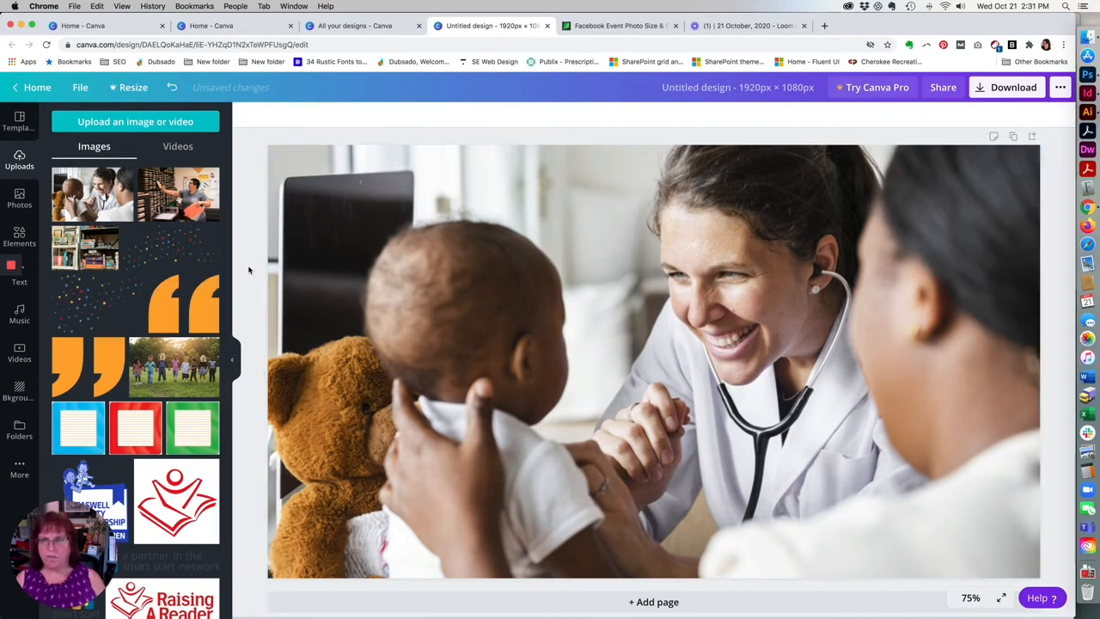
Add a square shape, stretch it across the full page width, and reduce its height to a thin horizontal band.
{"action": "left_click", "coordinate": [19, 236]}
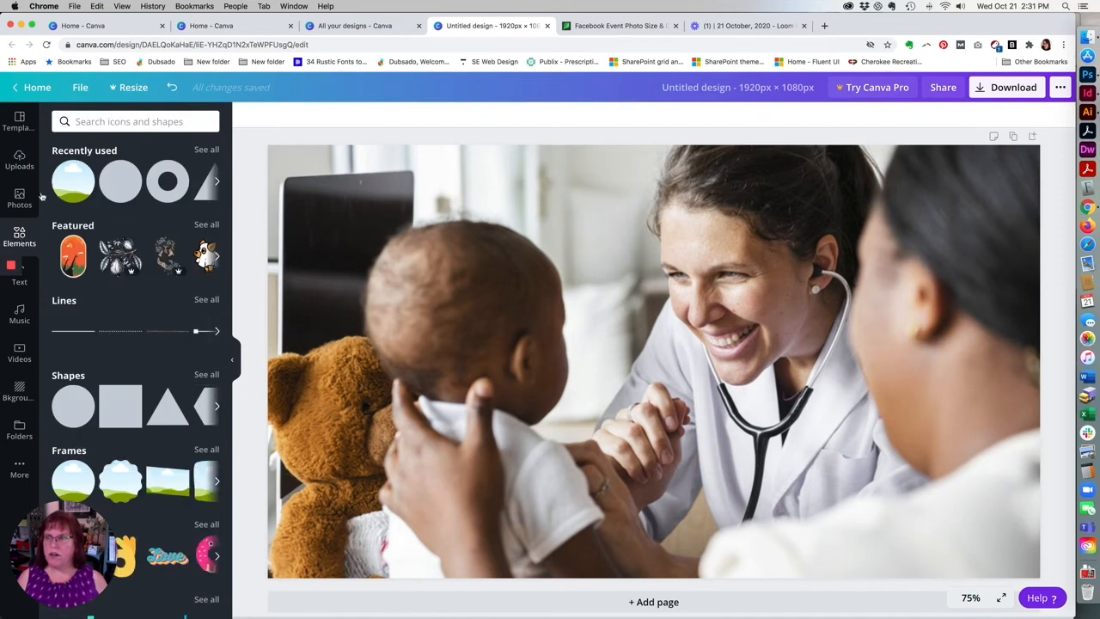
{"action": "left_click", "coordinate": [111, 404]}
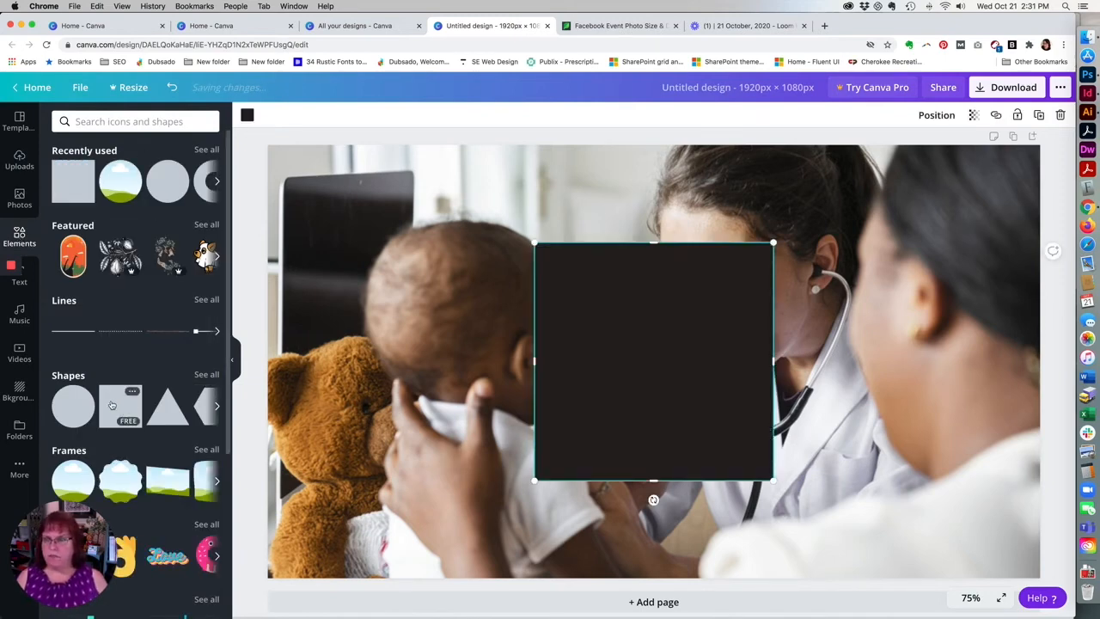
{"action": "left_click_drag", "start_coordinate": [534, 361], "coordinate": [293, 352]}
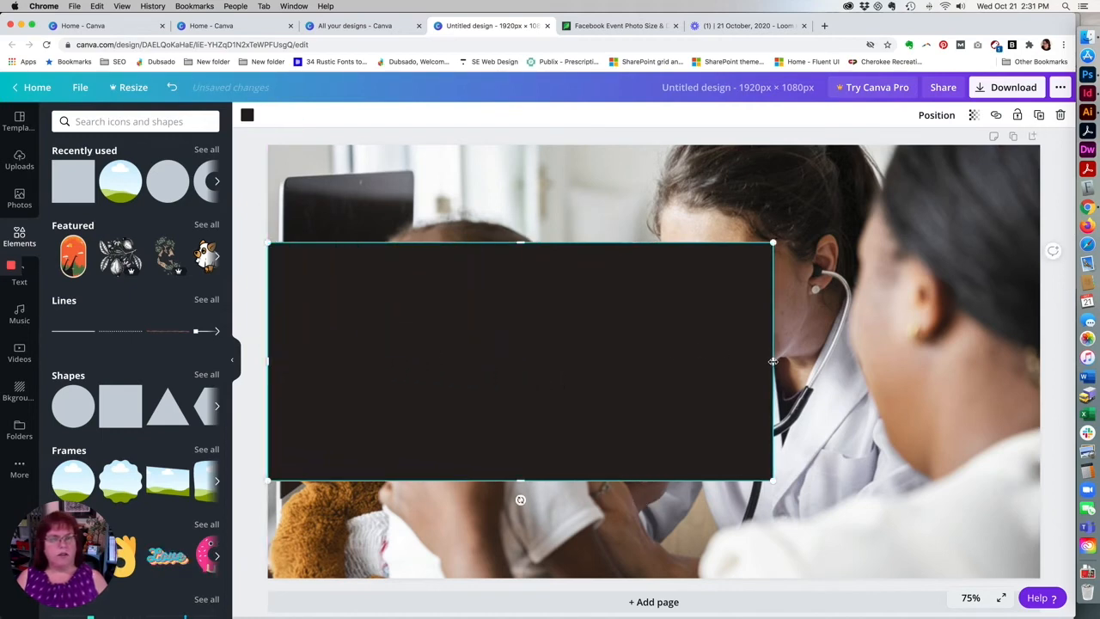
{"action": "left_click_drag", "start_coordinate": [773, 362], "coordinate": [1040, 361]}
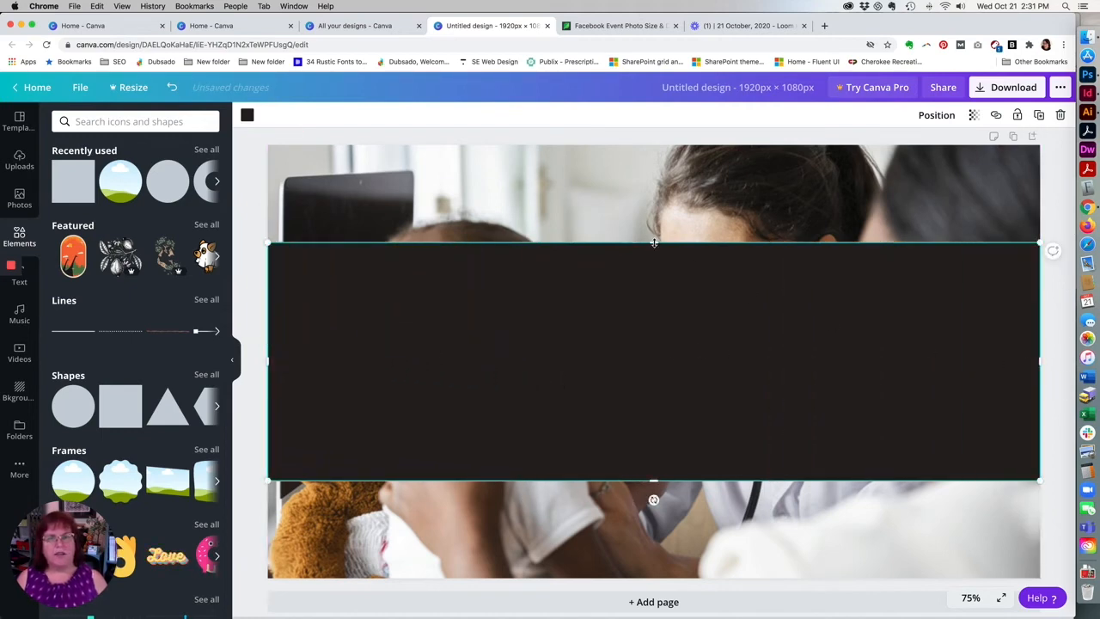
{"action": "left_click_drag", "start_coordinate": [654, 243], "coordinate": [654, 423]}
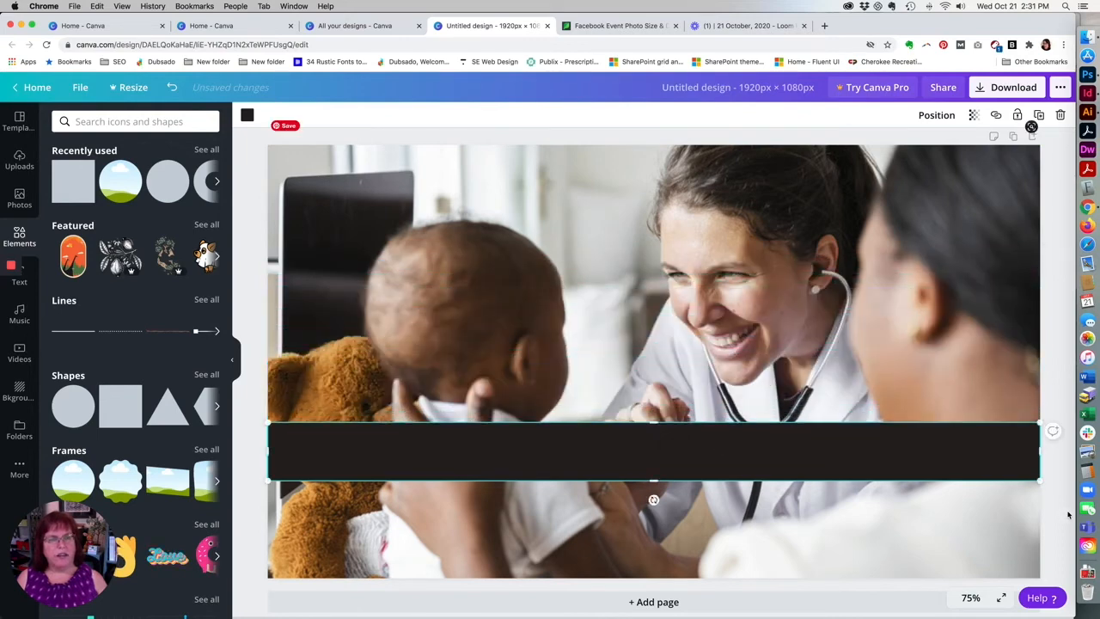
Move the black band lower on the photo and increase its height, leaving a strip of photo beneath it.
{"action": "mouse_move", "coordinate": [1040, 479]}
{"action": "left_mouse_down"}
{"action": "mouse_move", "coordinate": [999, 469]}
{"action": "mouse_move", "coordinate": [1042, 486]}
{"action": "left_mouse_up"}
{"action": "left_click_drag", "start_coordinate": [791, 466], "coordinate": [790, 515]}
{"action": "left_click_drag", "start_coordinate": [656, 475], "coordinate": [656, 446]}
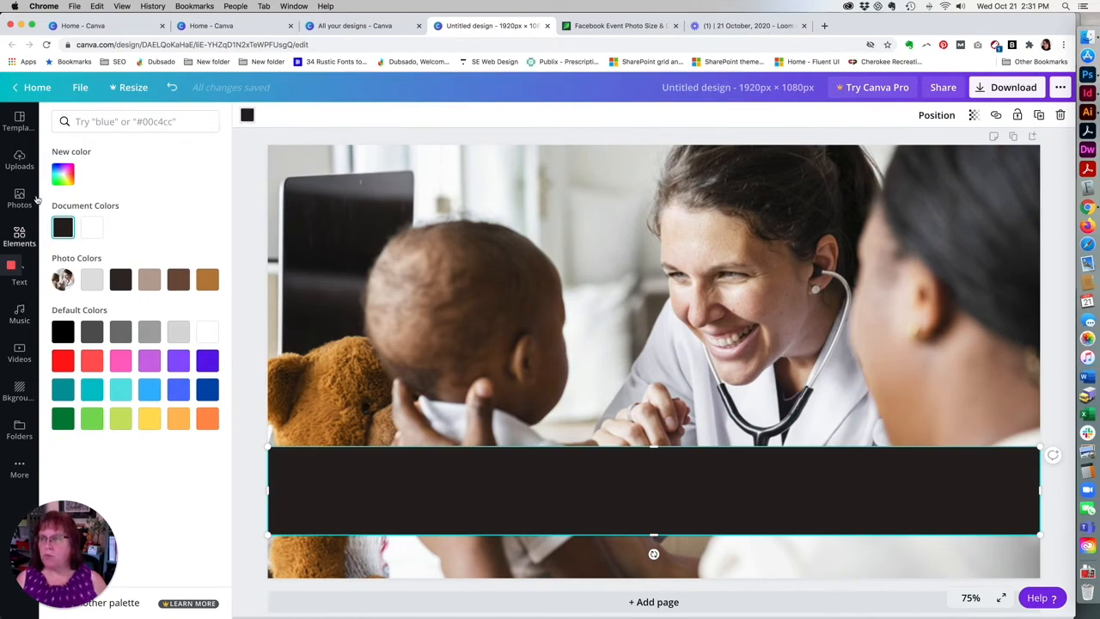
{"action": "left_click", "coordinate": [26, 167]}
{"action": "scroll", "coordinate": [151, 392], "scroll_direction": "down", "scroll_amount": 10}
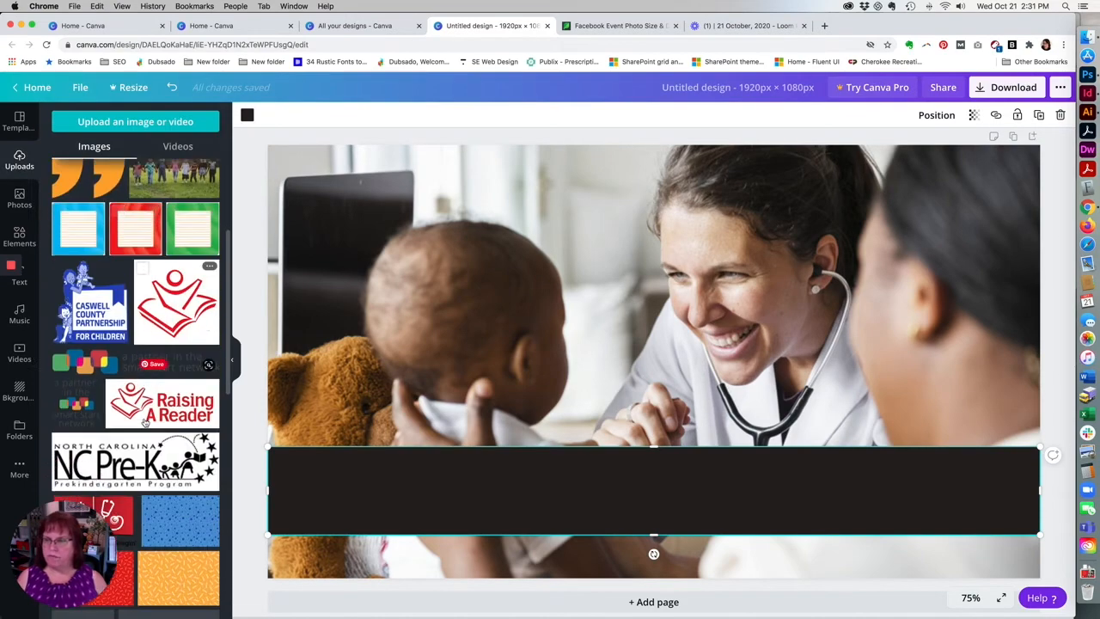
{"action": "left_click", "coordinate": [164, 377]}
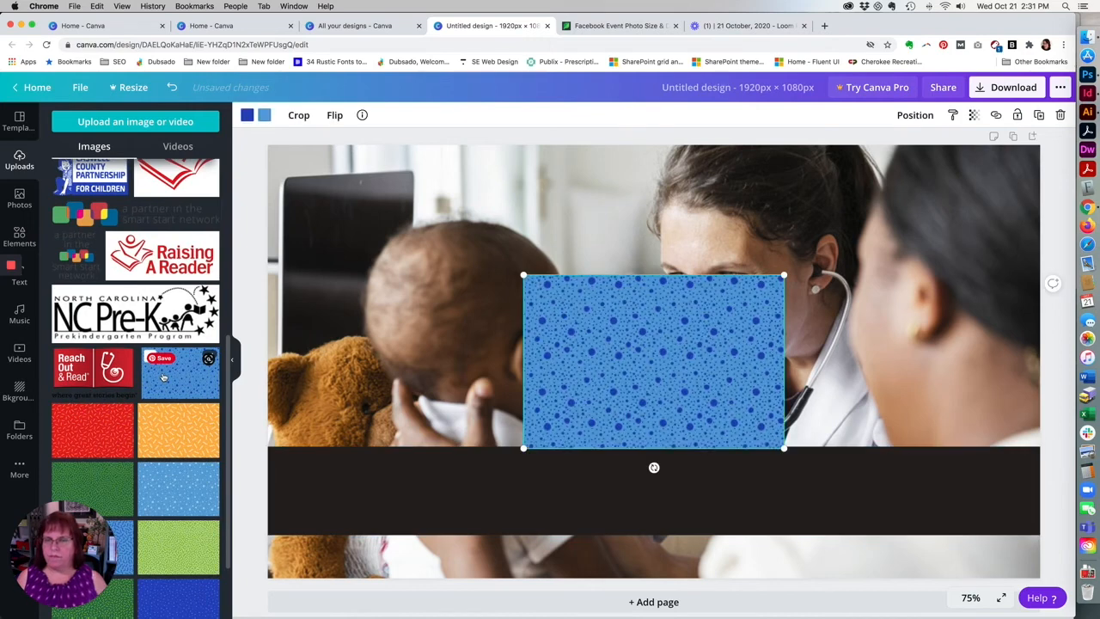
{"action": "key", "text": "Delete"}
Recolor the horizontal band with the default Cobalt blue #004aad.
{"action": "left_click", "coordinate": [339, 508]}
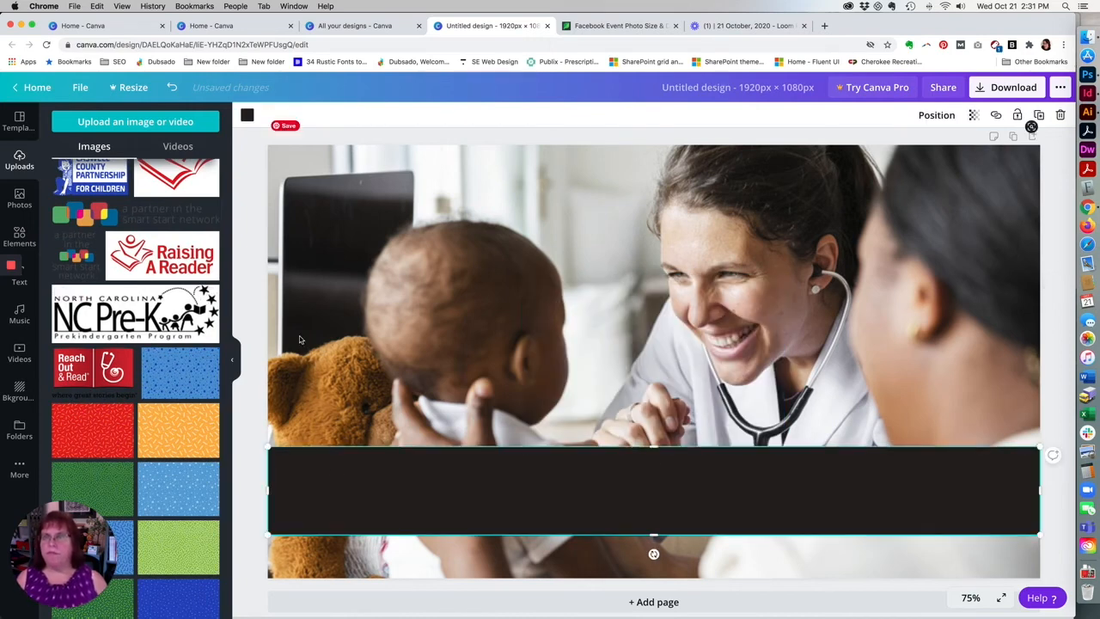
{"action": "left_click", "coordinate": [248, 117]}
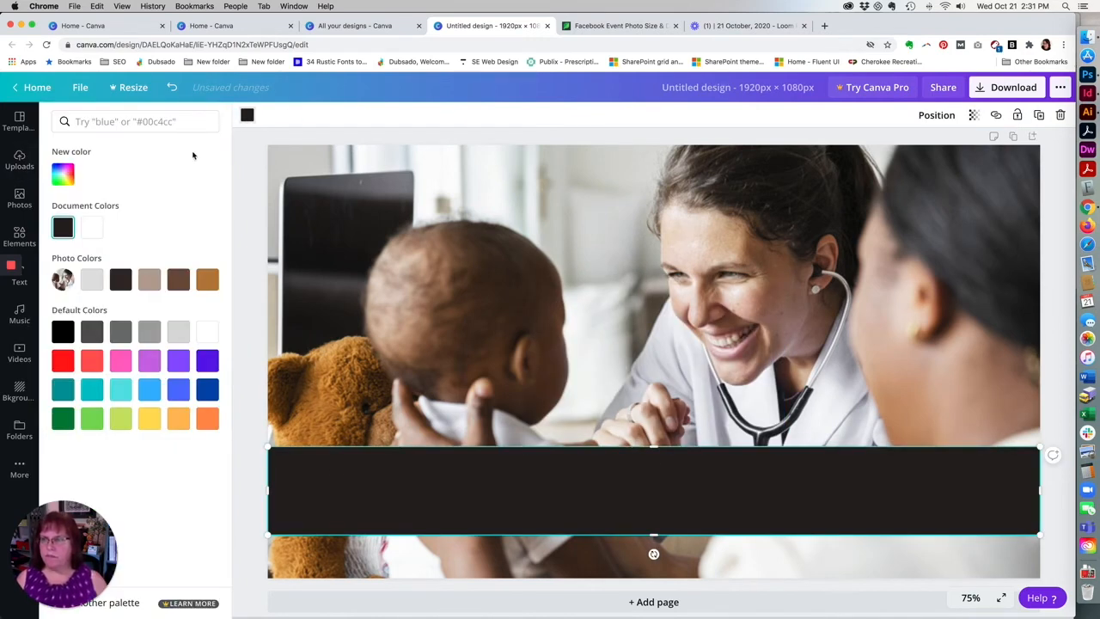
{"action": "left_click", "coordinate": [207, 392]}
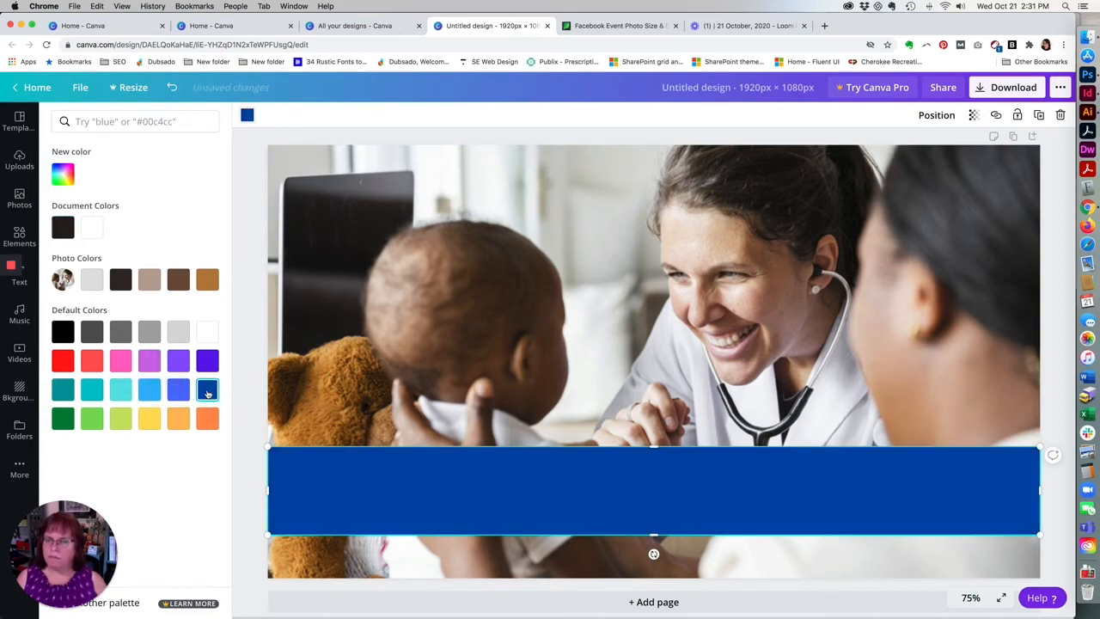
{"action": "left_click", "coordinate": [252, 476]}
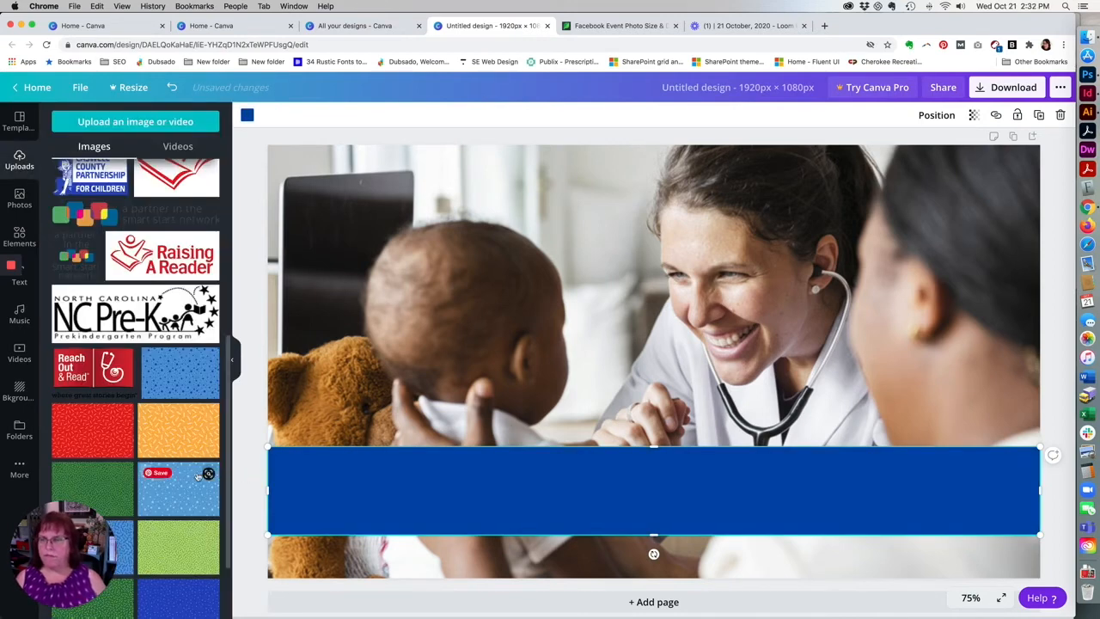
{"action": "left_click", "coordinate": [157, 530]}
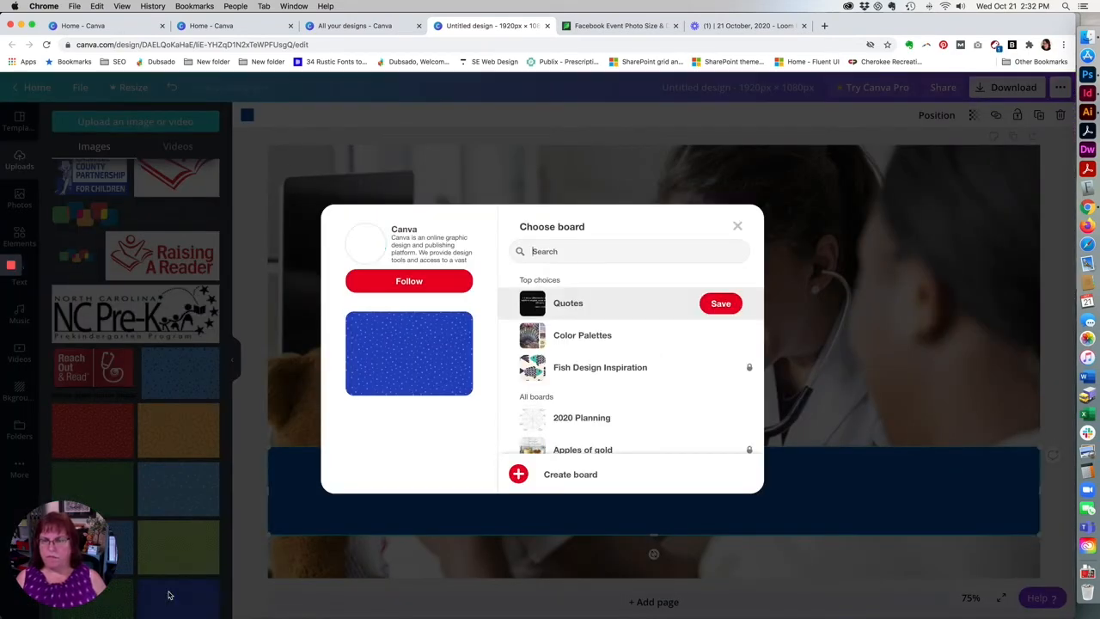
{"action": "left_click", "coordinate": [737, 228]}
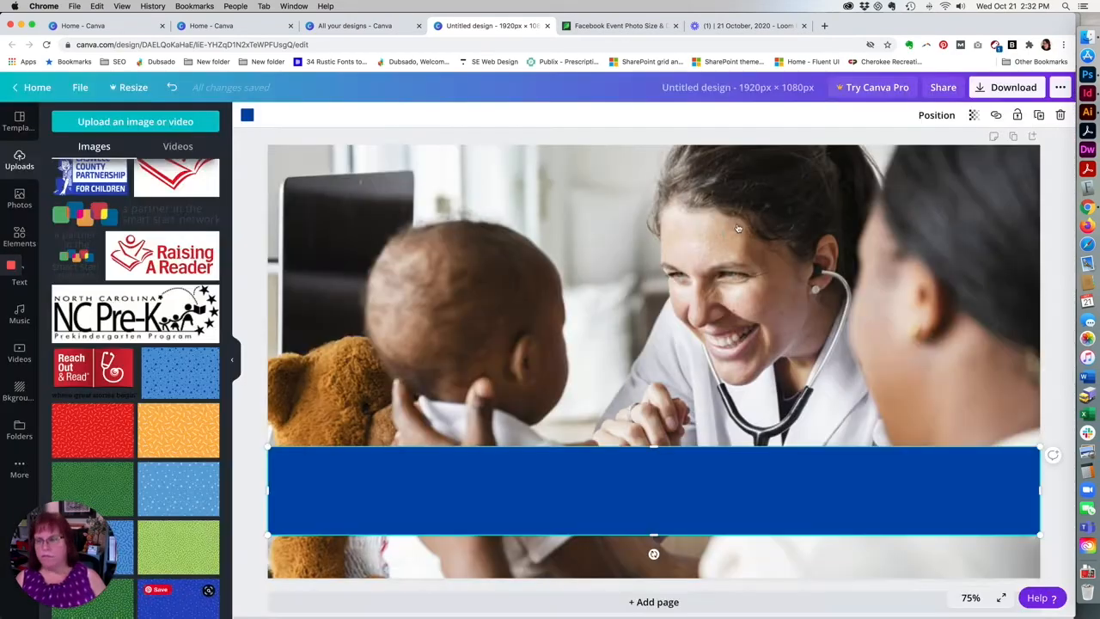
{"action": "left_click", "coordinate": [176, 383]}
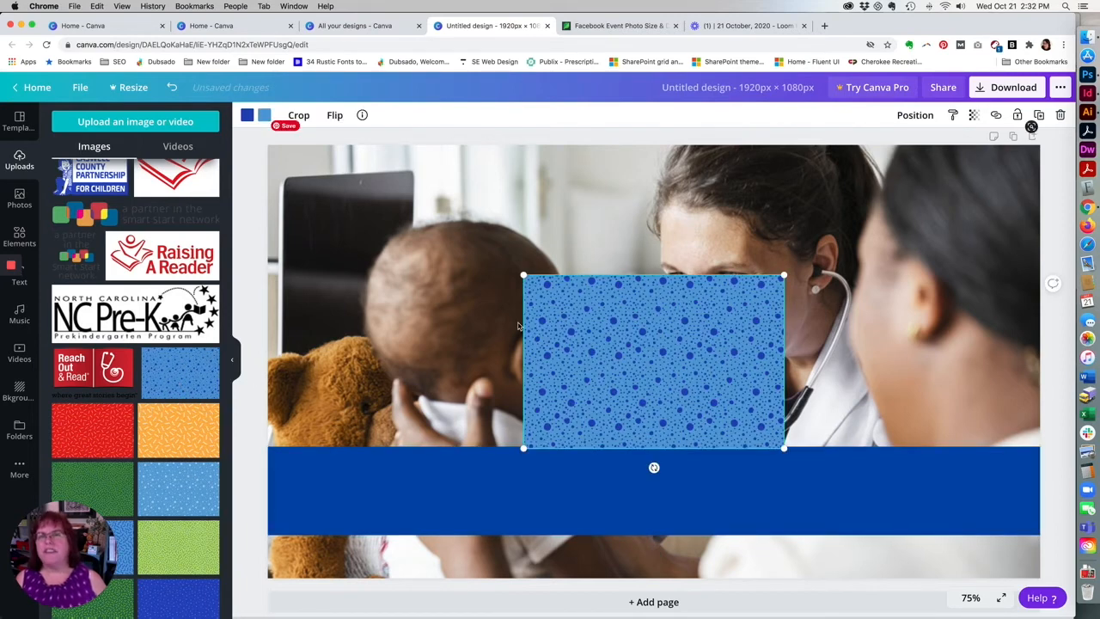
{"action": "left_click_drag", "start_coordinate": [579, 329], "coordinate": [580, 337]}
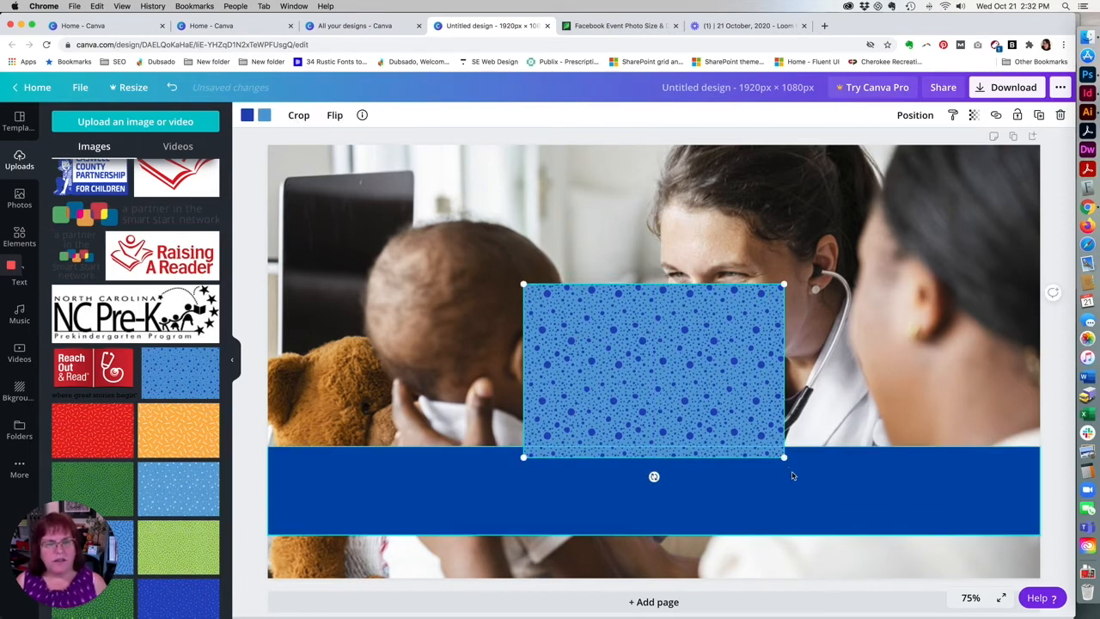
{"action": "left_click_drag", "start_coordinate": [732, 350], "coordinate": [733, 341]}
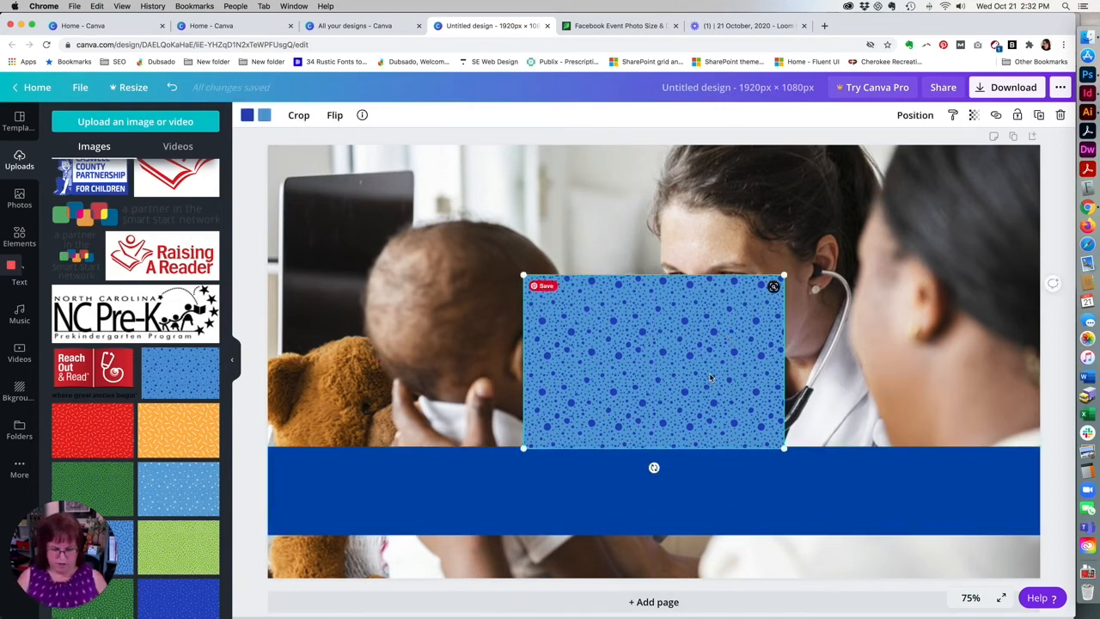
{"action": "key", "text": "Delete"}
{"action": "left_click", "coordinate": [622, 475]}
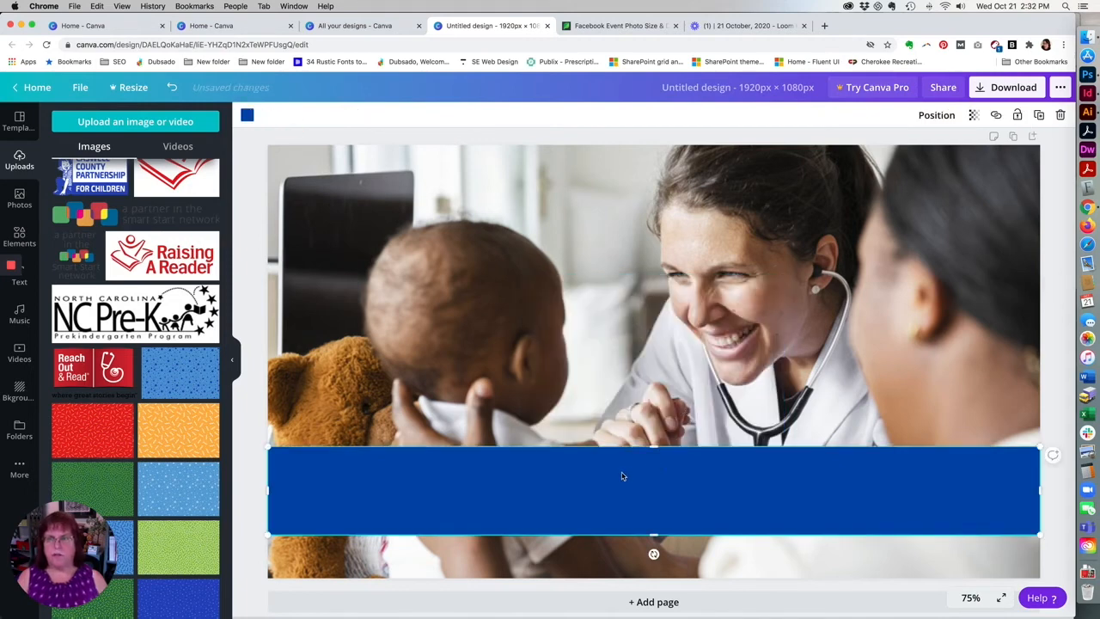
{"action": "left_click", "coordinate": [248, 116]}
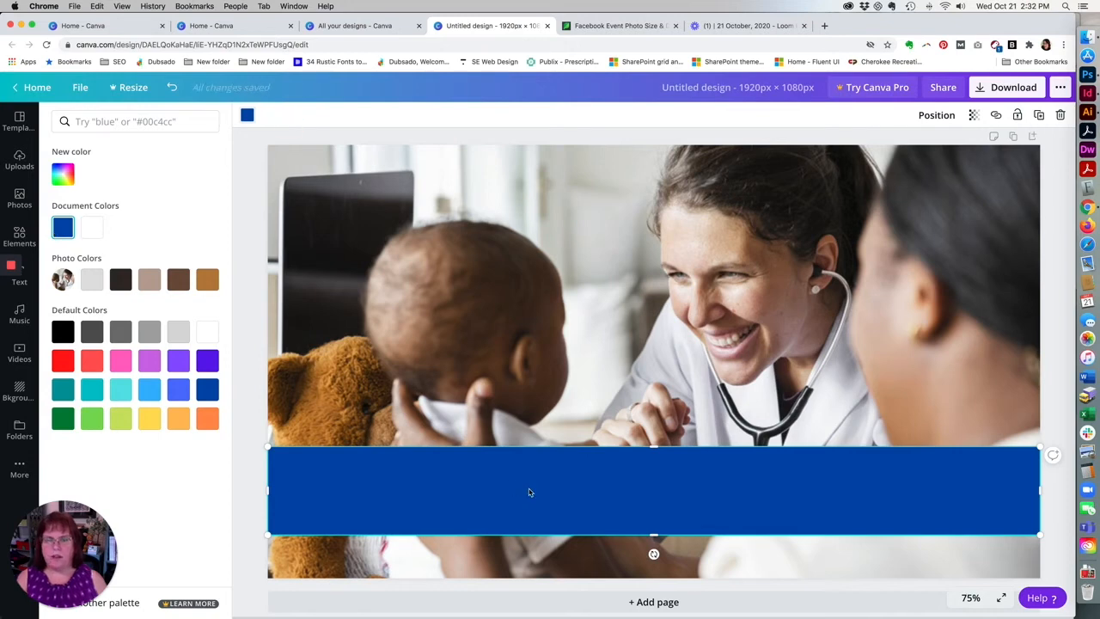
Copy the "October Is Child Health Month" headline from the InDesign sample and add it as a heading in the Canva design.
{"action": "left_click", "coordinate": [1089, 93]}
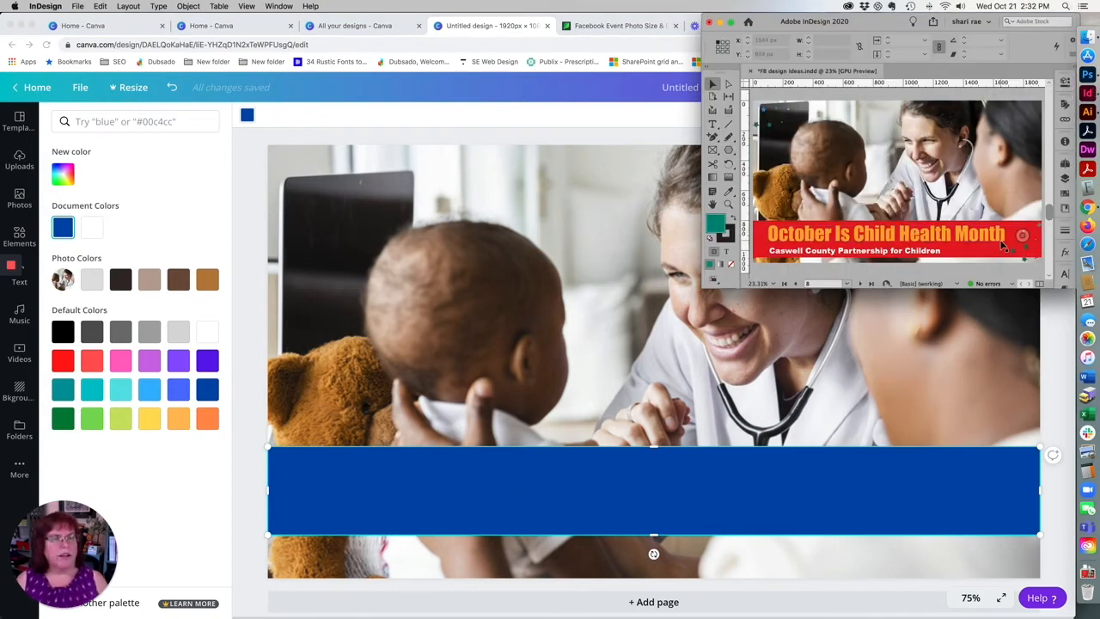
{"action": "left_click", "coordinate": [819, 235]}
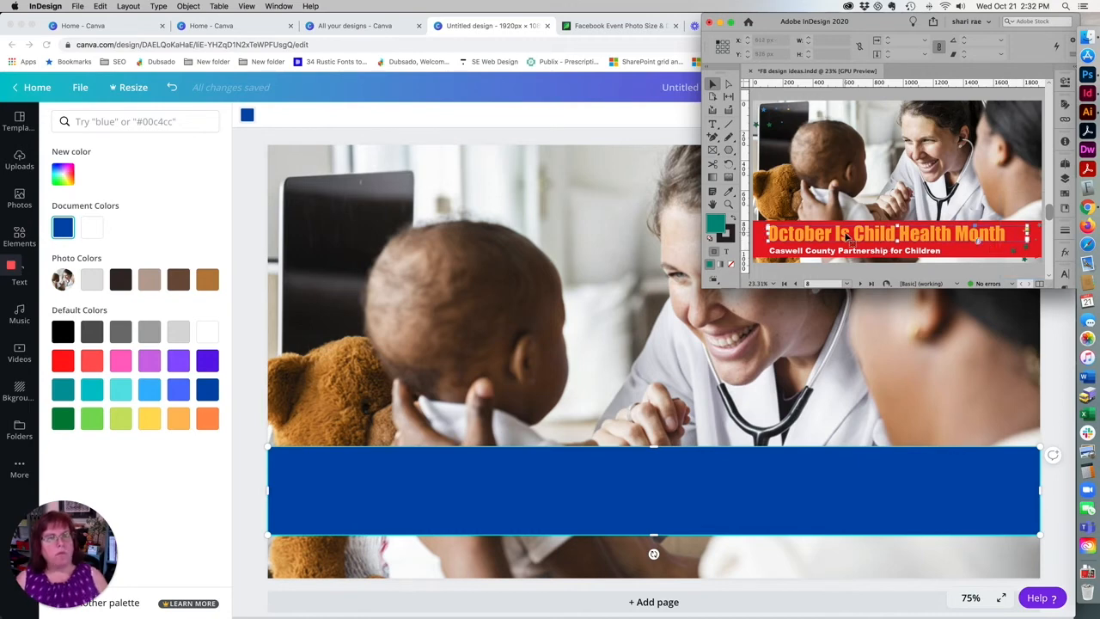
{"action": "triple_click", "coordinate": [942, 234]}
{"action": "key", "text": "super+c"}
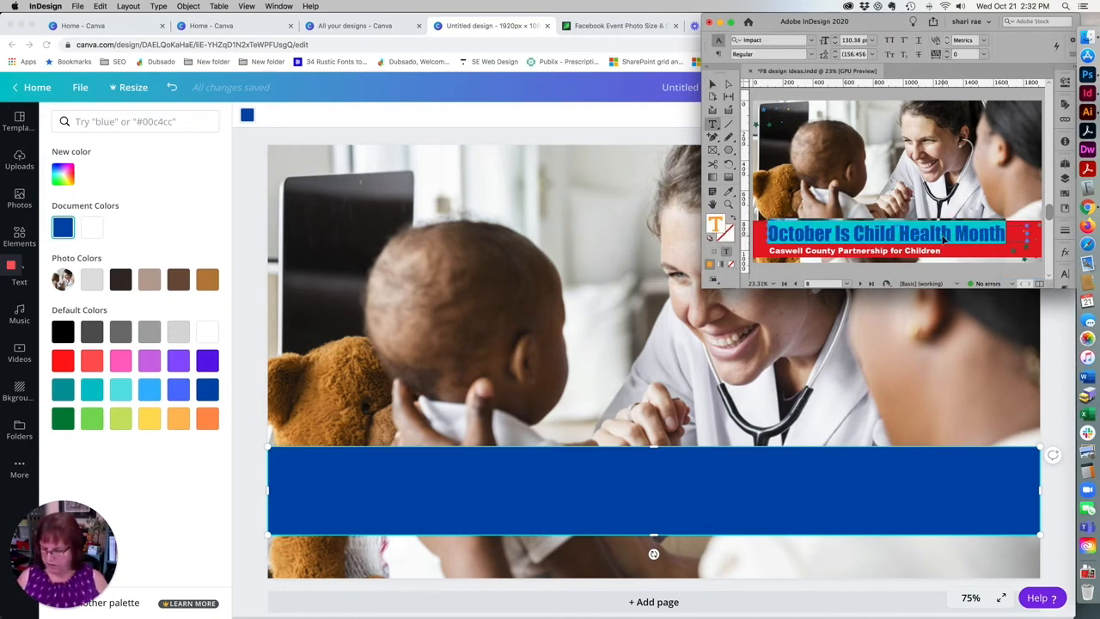
{"action": "left_click", "coordinate": [261, 469]}
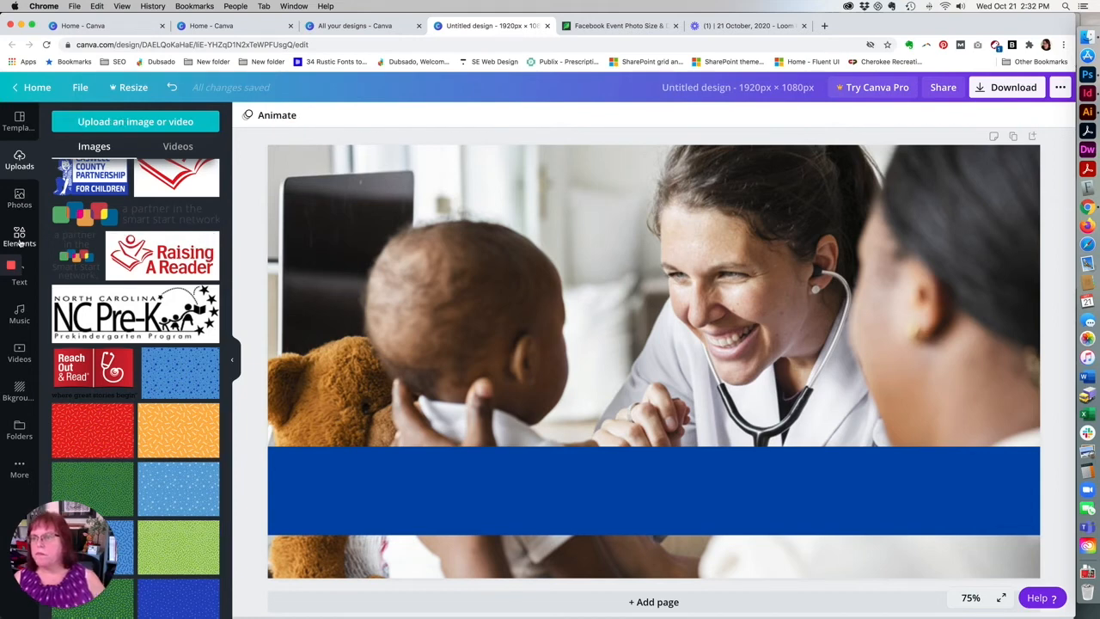
{"action": "left_click", "coordinate": [28, 284]}
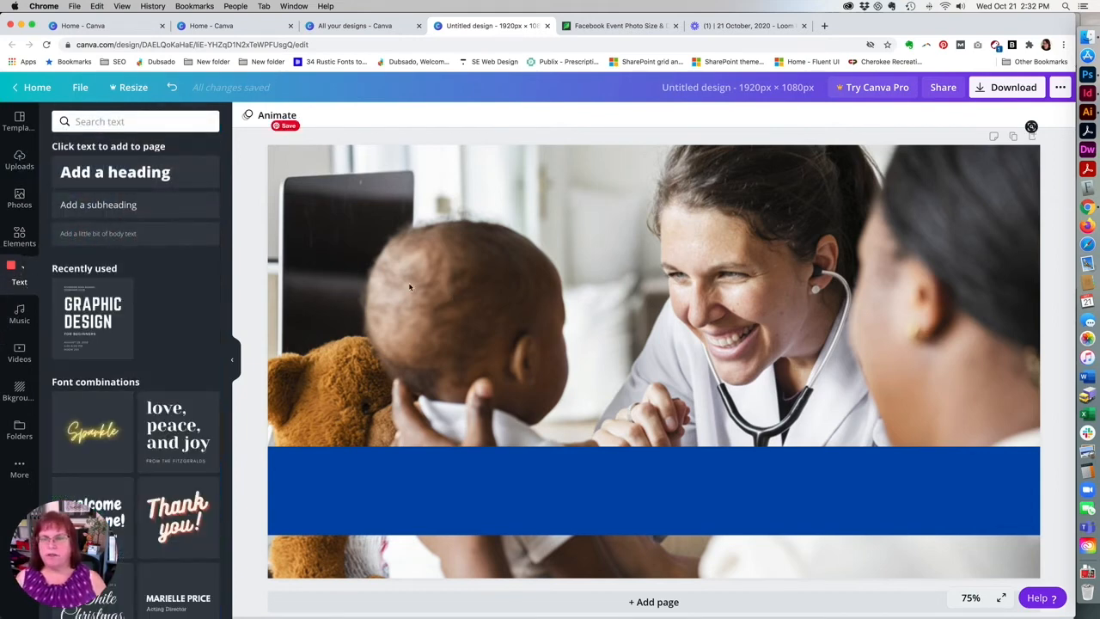
{"action": "left_click", "coordinate": [157, 177]}
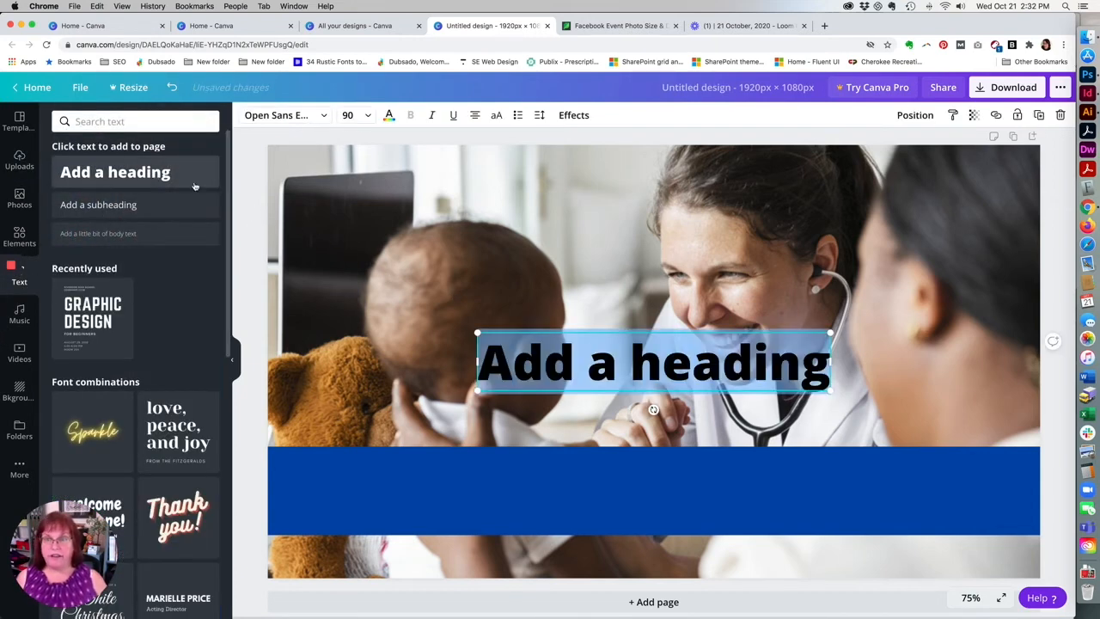
{"action": "key", "text": "super+v"}
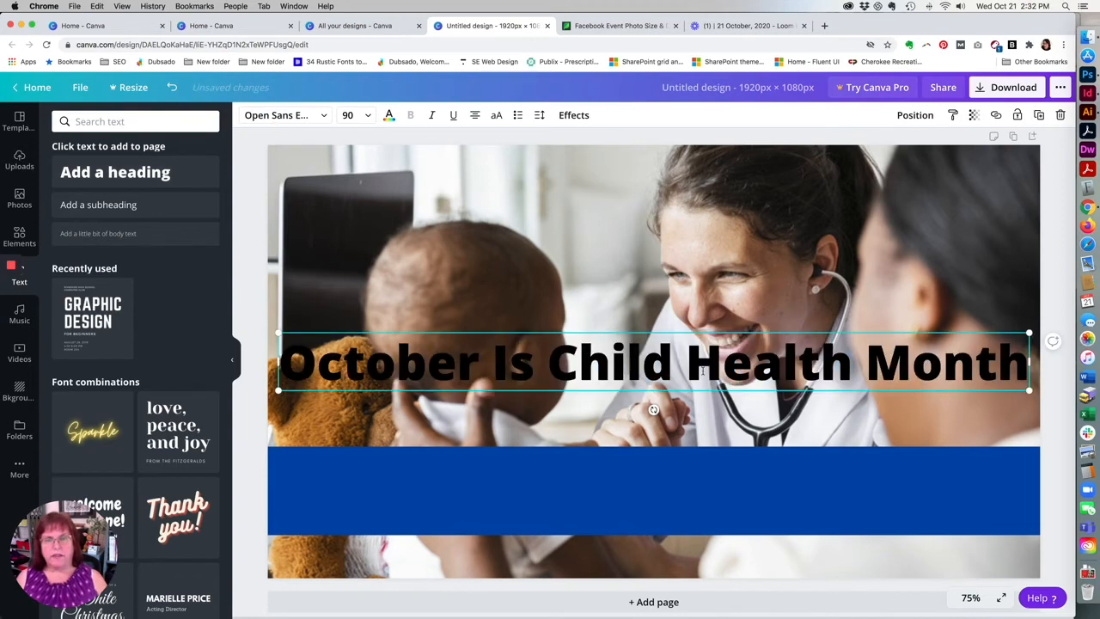
Format the "October Is Child Health Month" heading in white Anton and position it on the blue band, right of centre.
{"action": "triple_click", "coordinate": [702, 371]}
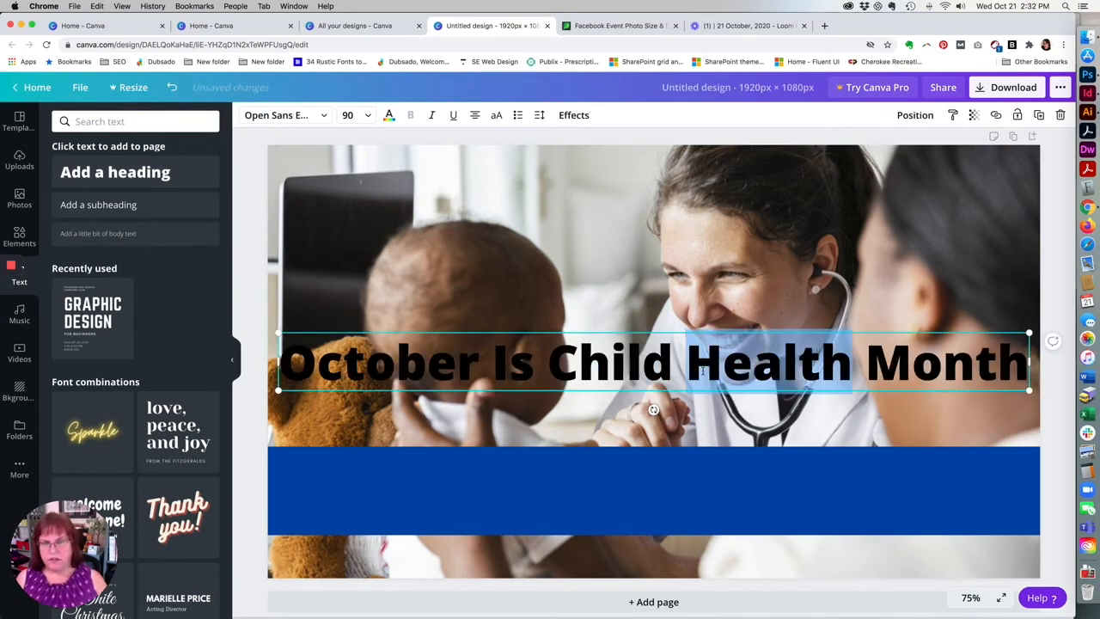
{"action": "left_click", "coordinate": [326, 117]}
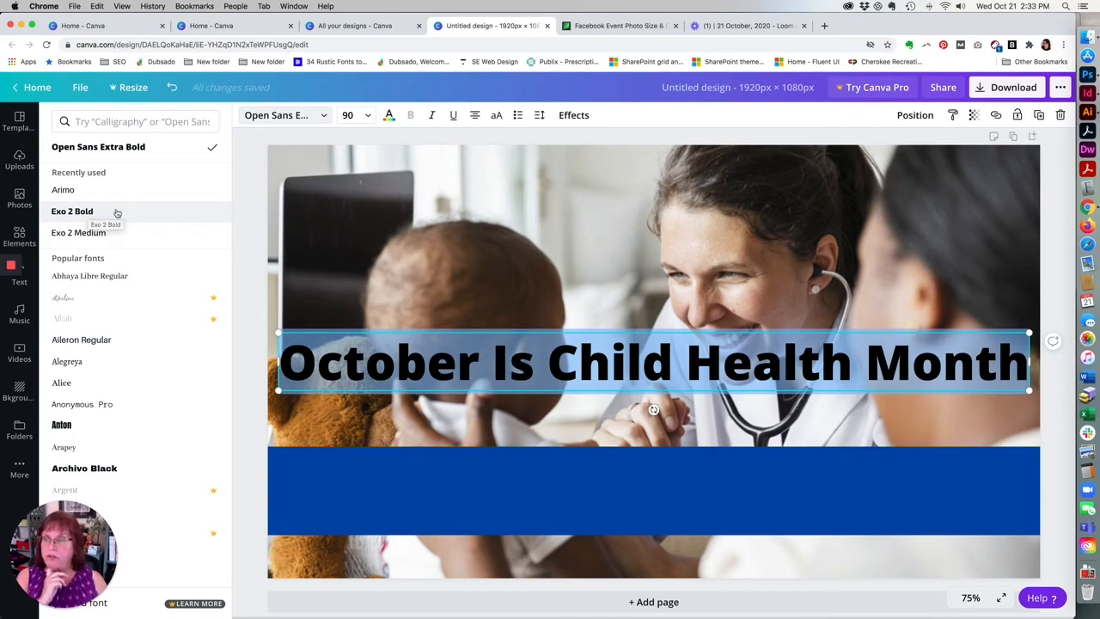
{"action": "left_click", "coordinate": [85, 423]}
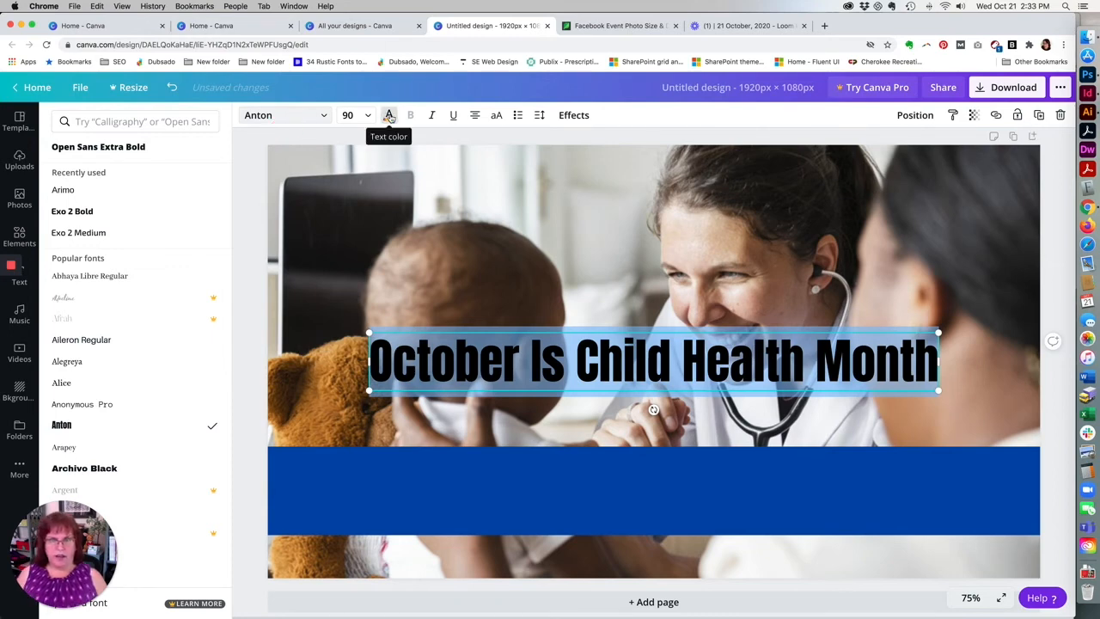
{"action": "left_click", "coordinate": [389, 116]}
{"action": "left_click", "coordinate": [207, 332]}
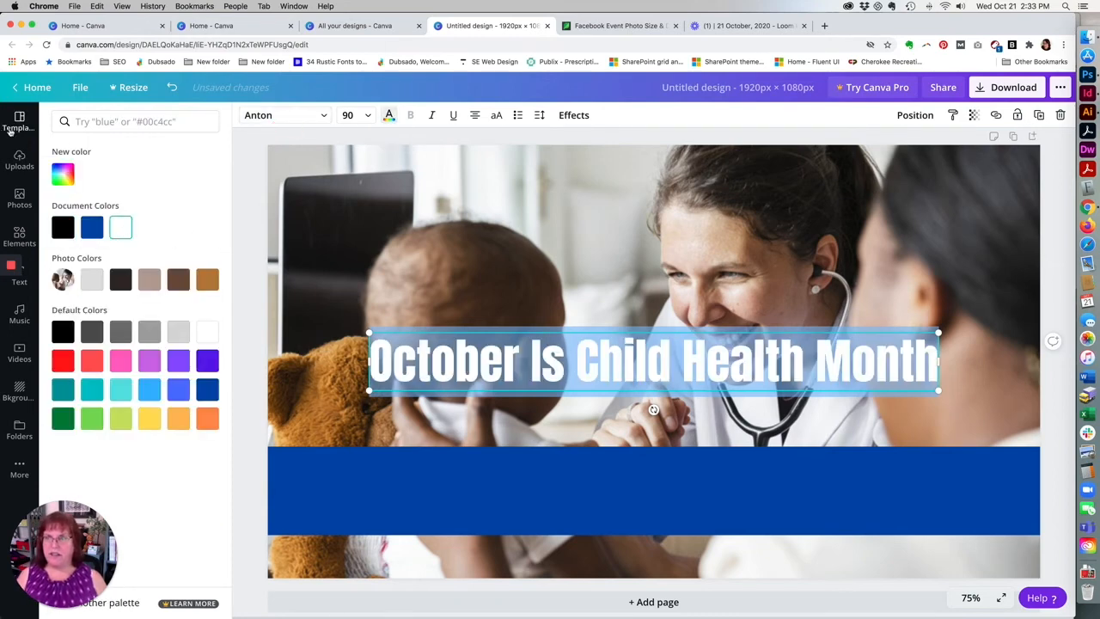
{"action": "mouse_move", "coordinate": [696, 334]}
{"action": "left_mouse_down"}
{"action": "mouse_move", "coordinate": [683, 459]}
{"action": "mouse_move", "coordinate": [761, 460]}
{"action": "left_mouse_up"}
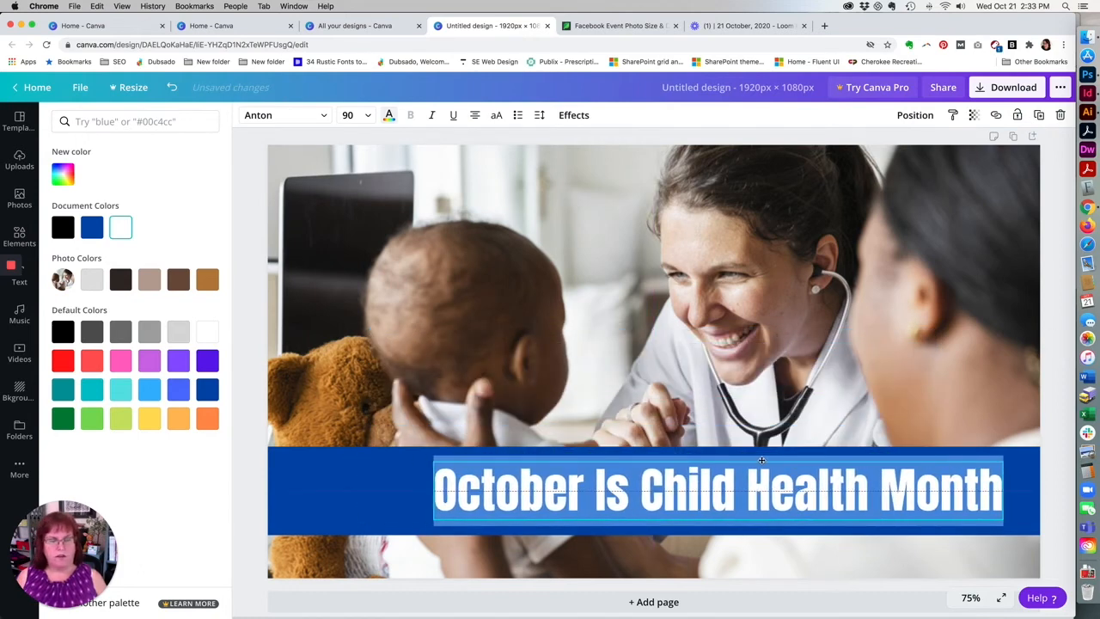
{"action": "left_click", "coordinate": [263, 476]}
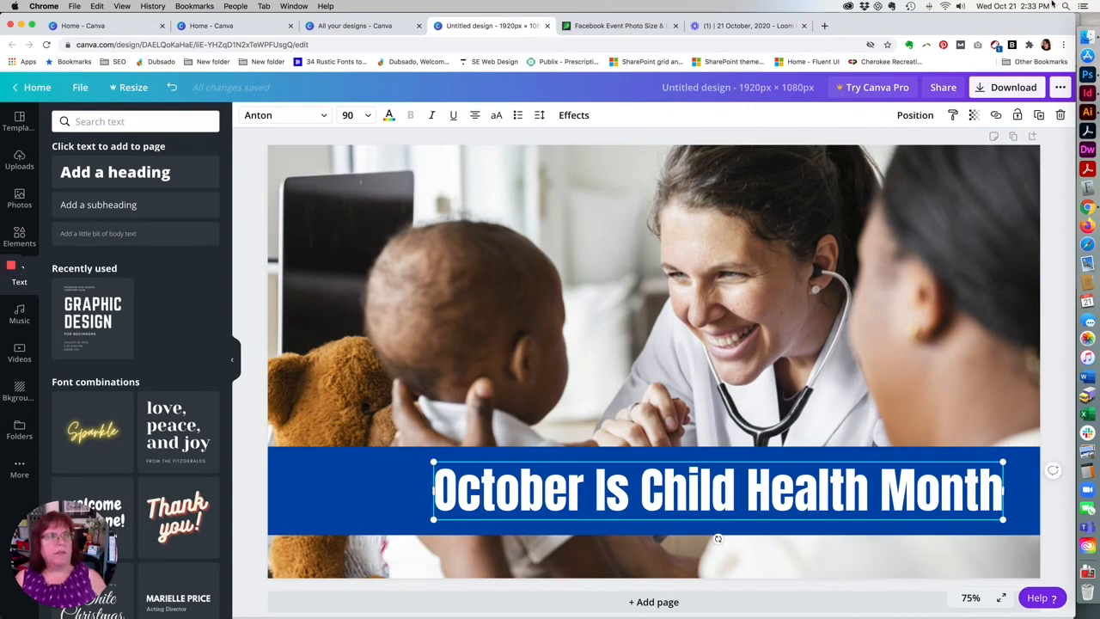
Copy the "Caswell County Partnership for Children" line from the InDesign sample and add it as a subheading in the Canva design.
{"action": "left_click", "coordinate": [1088, 92]}
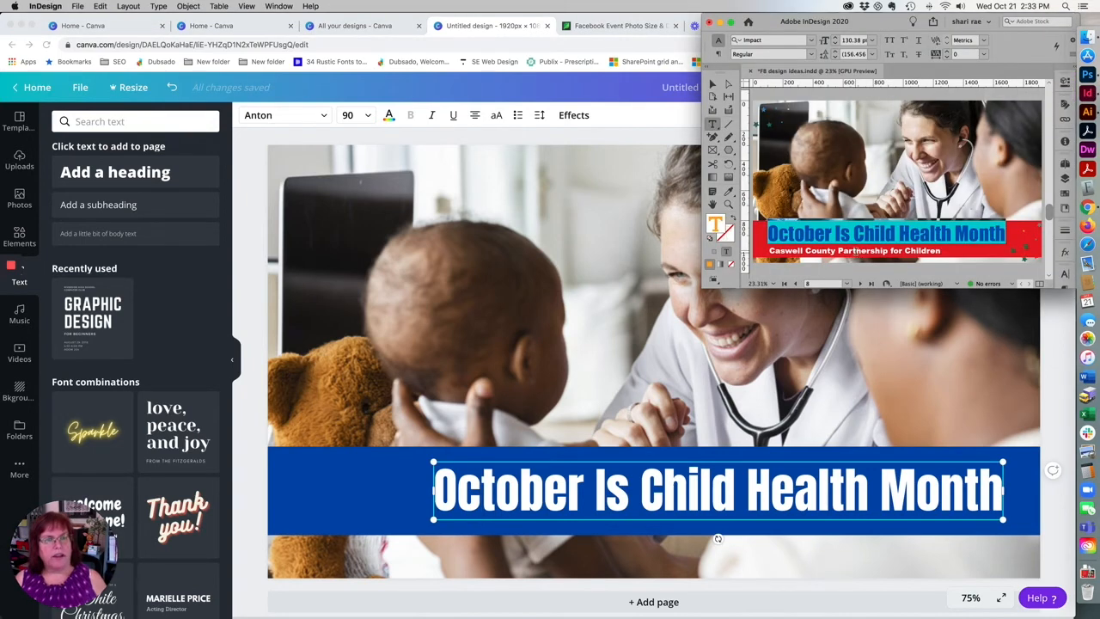
{"action": "triple_click", "coordinate": [856, 251]}
{"action": "key", "text": "super+c"}
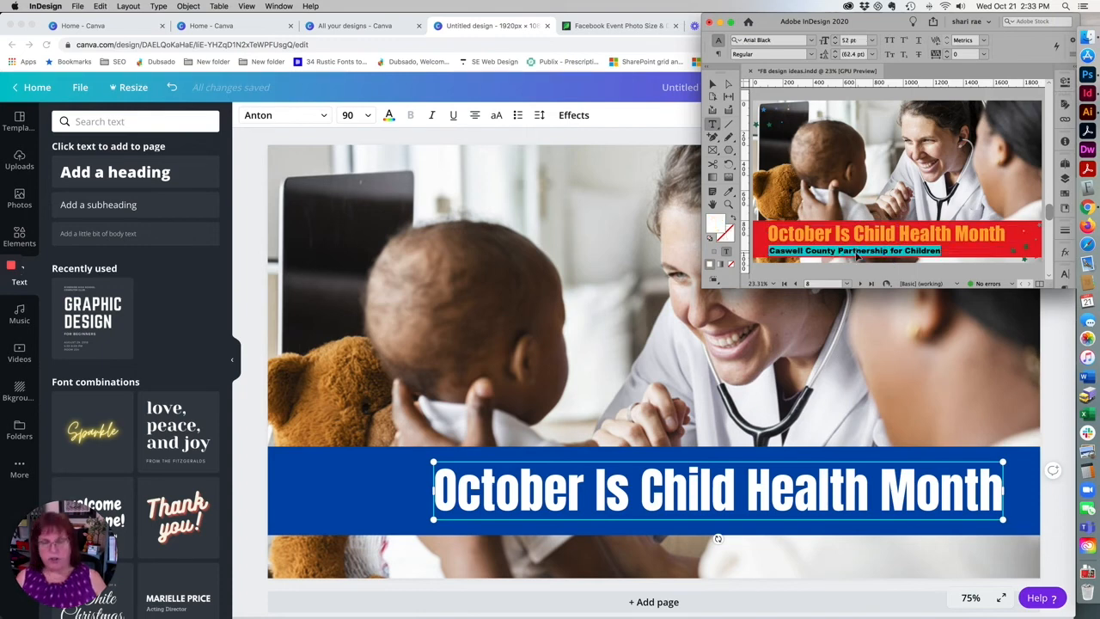
{"action": "left_click", "coordinate": [250, 542]}
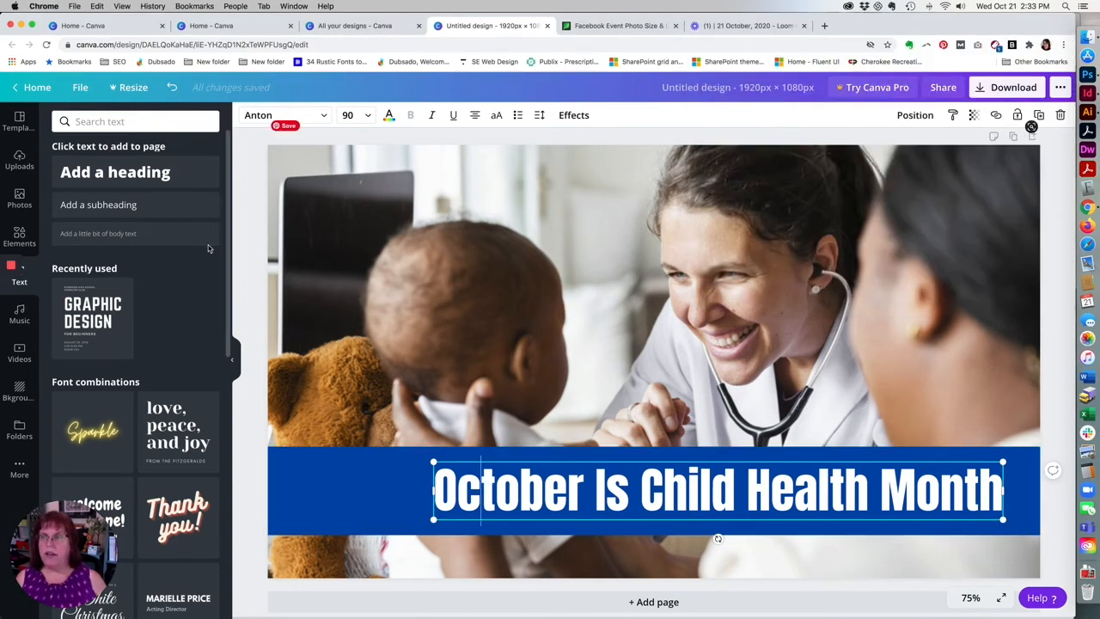
{"action": "left_click", "coordinate": [130, 207]}
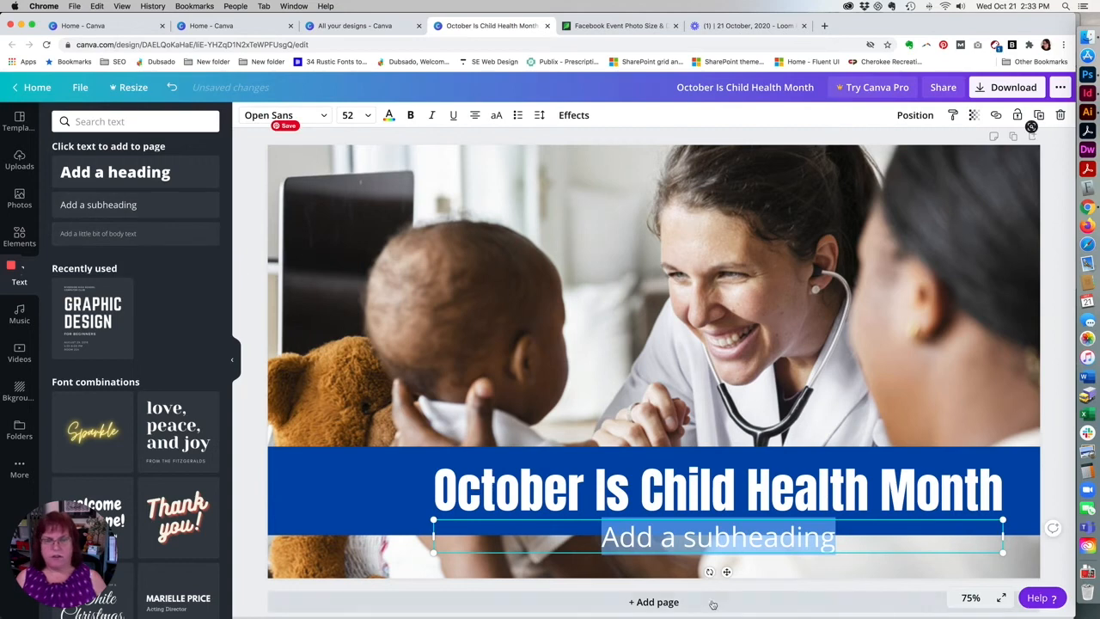
{"action": "key", "text": "super+v"}
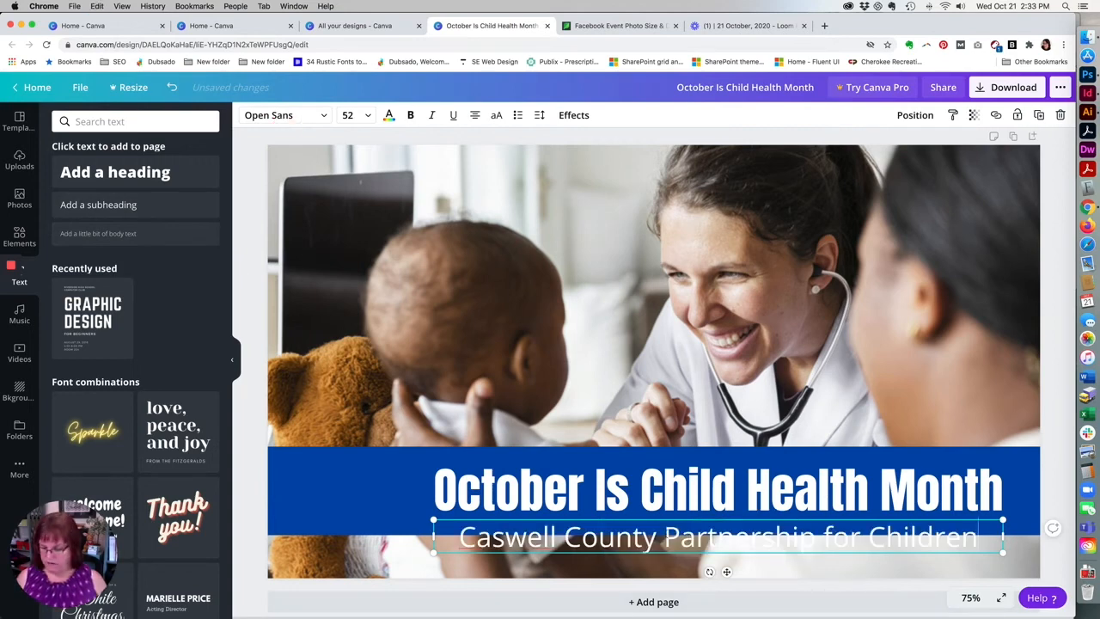
Format the "Caswell County Partnership for Children" subheading as 36 pt bold Arimo.
{"action": "left_click", "coordinate": [353, 115]}
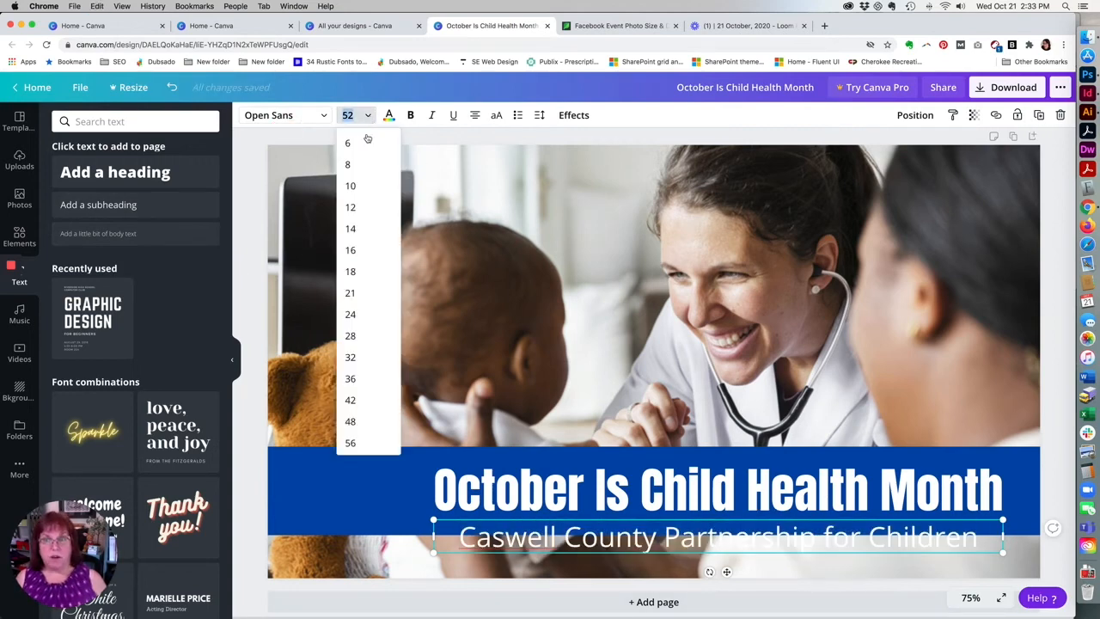
{"action": "left_click", "coordinate": [368, 378]}
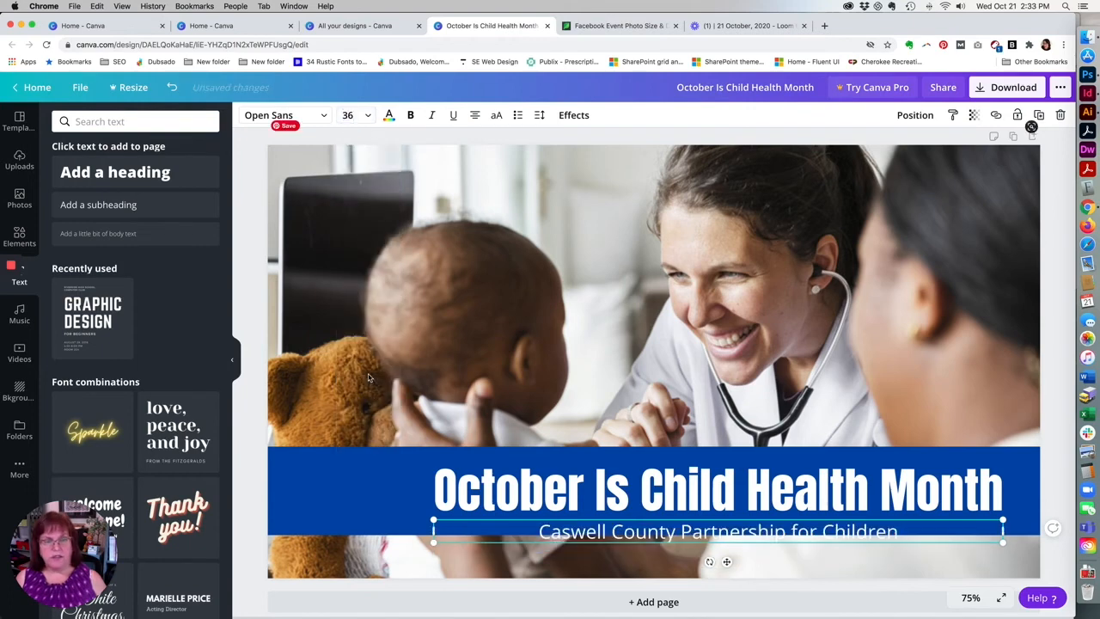
{"action": "left_click_drag", "start_coordinate": [539, 531], "coordinate": [898, 531]}
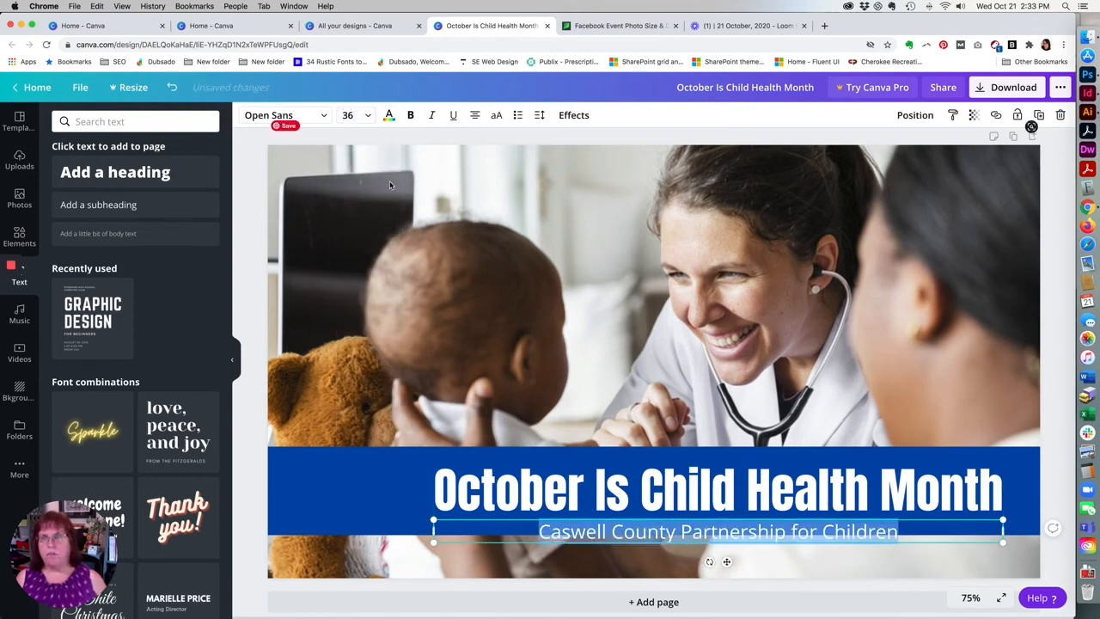
{"action": "left_click", "coordinate": [413, 118]}
{"action": "left_click", "coordinate": [284, 115]}
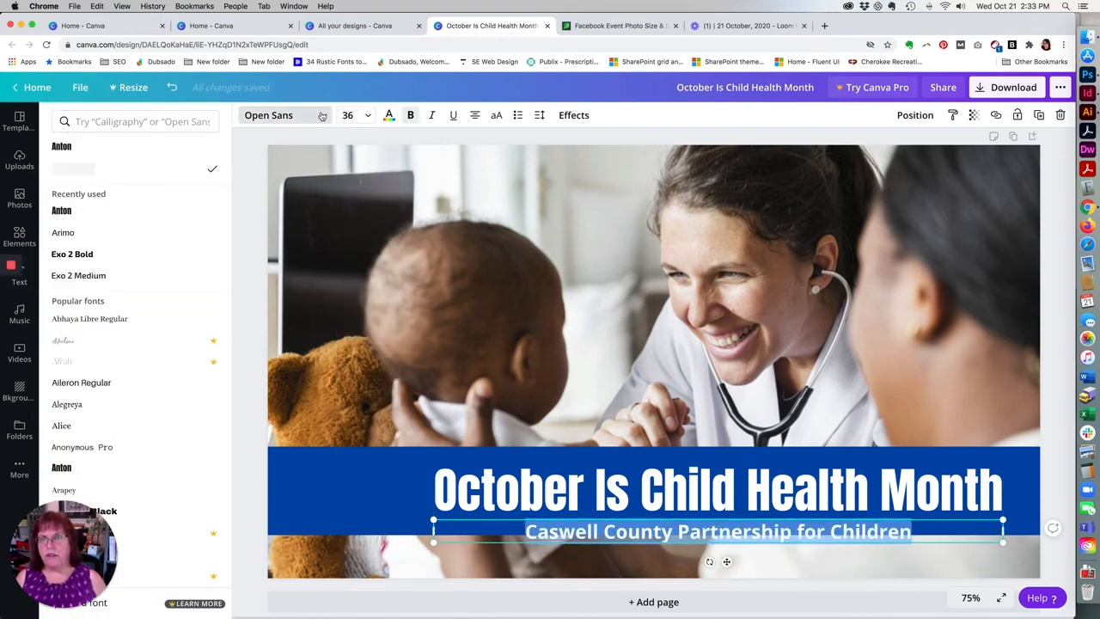
{"action": "left_click", "coordinate": [114, 235]}
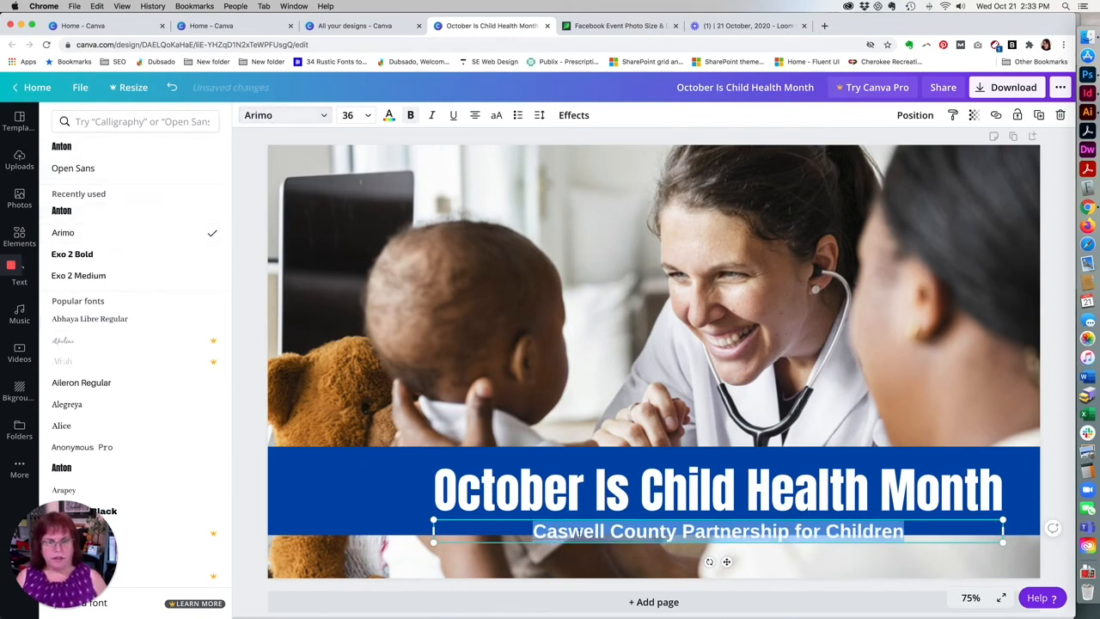
Try flush-left alignment for the "Caswell County Partnership for Children" subheading.
{"action": "left_click", "coordinate": [582, 532]}
{"action": "triple_click", "coordinate": [581, 532]}
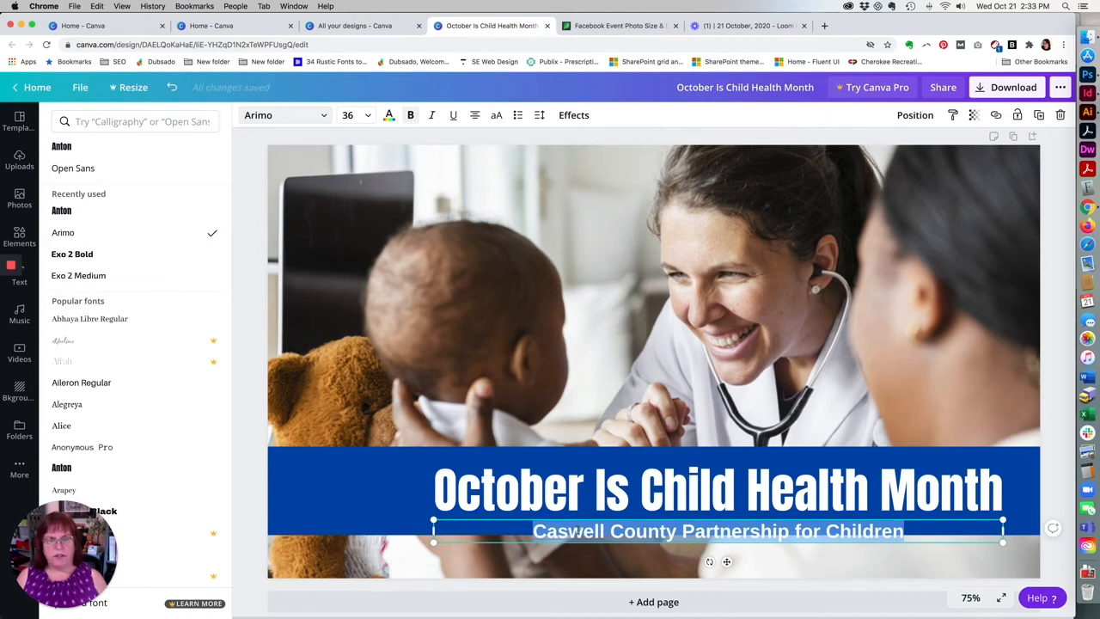
{"action": "left_click", "coordinate": [476, 117]}
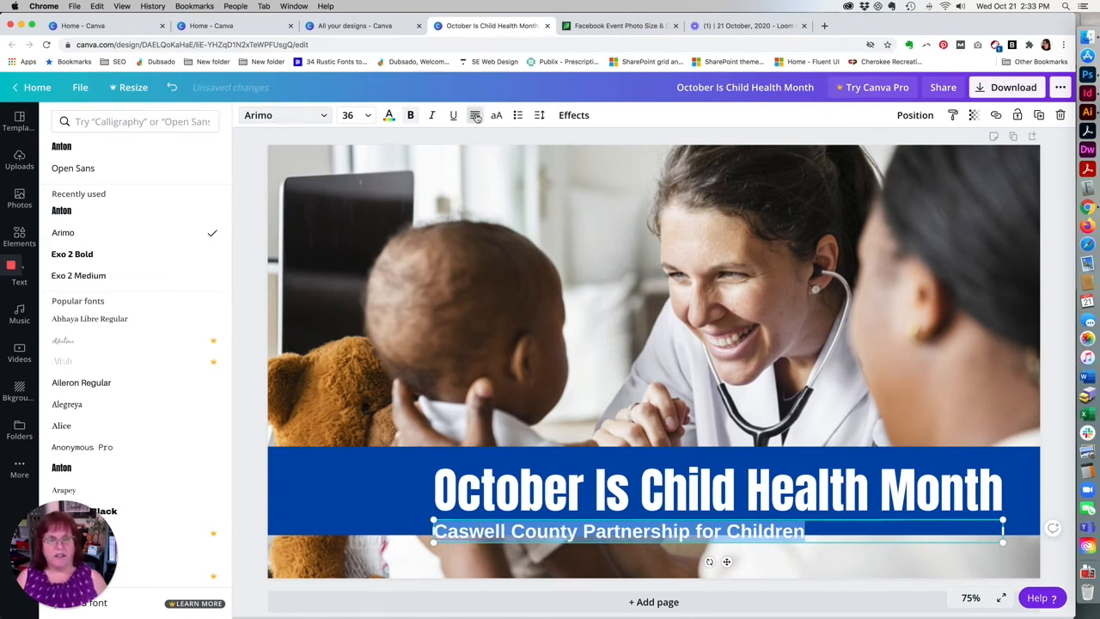
Move the "October Is Child Health Month" heading slightly up on the blue band and centre it horizontally on the page.
{"action": "left_click", "coordinate": [539, 482]}
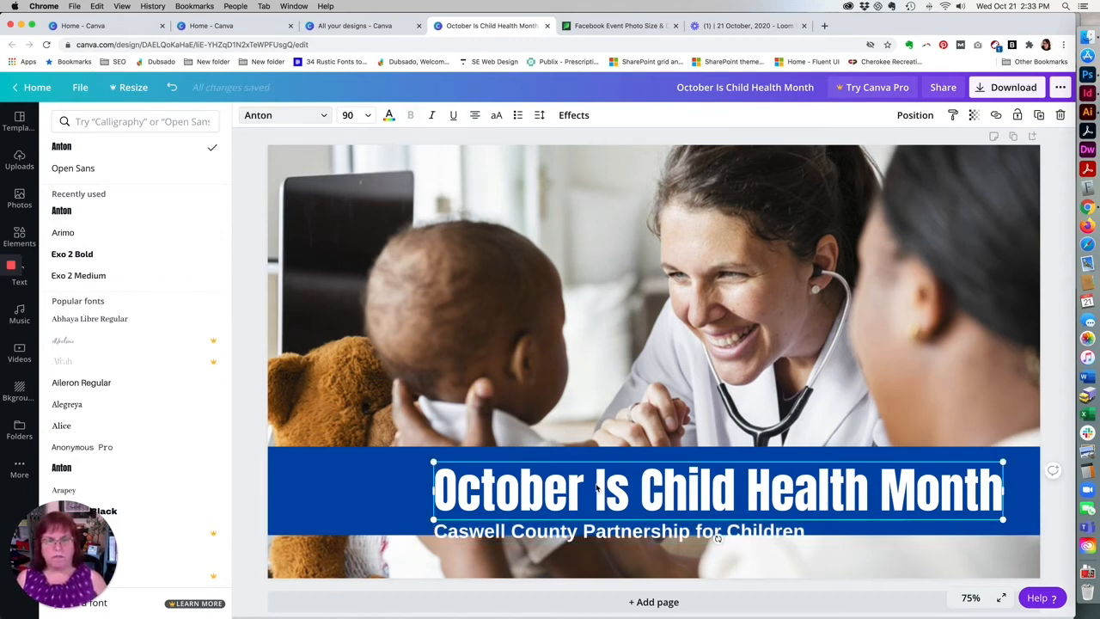
{"action": "left_click_drag", "start_coordinate": [600, 476], "coordinate": [534, 473]}
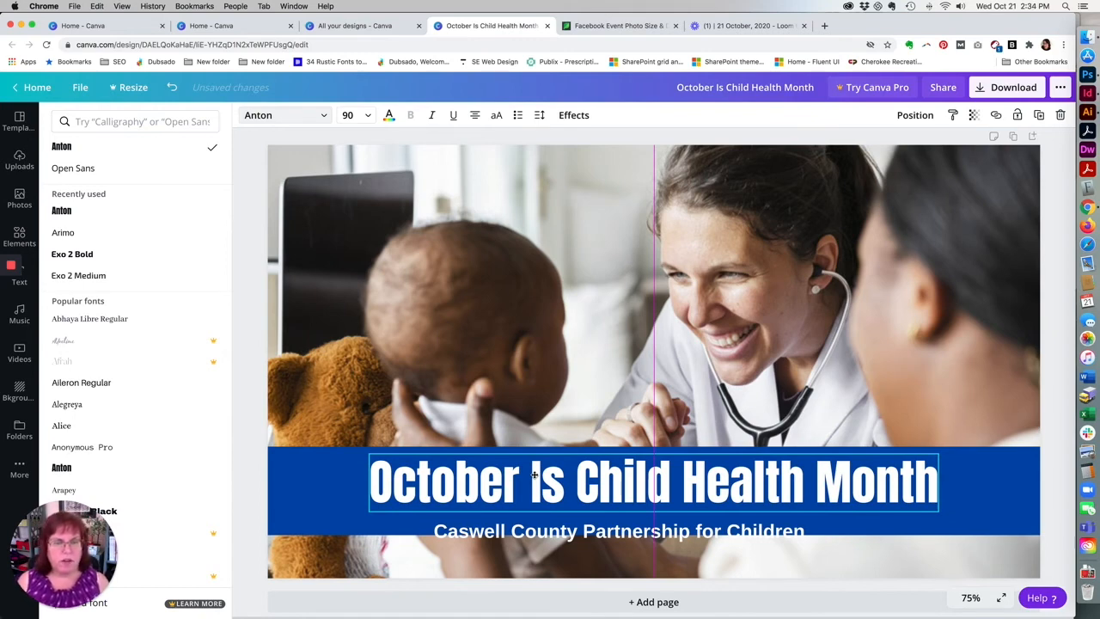
{"action": "left_click_drag", "start_coordinate": [534, 473], "coordinate": [534, 473]}
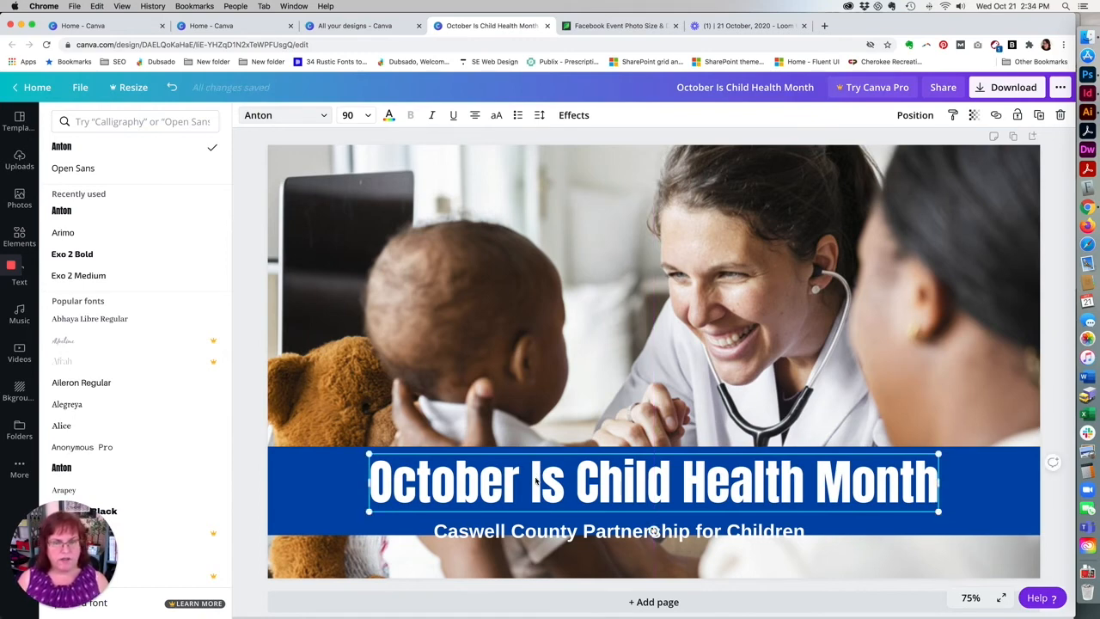
Centre the subheading's text and position it on the blue band directly beneath the heading, centred on the page.
{"action": "left_click", "coordinate": [607, 533]}
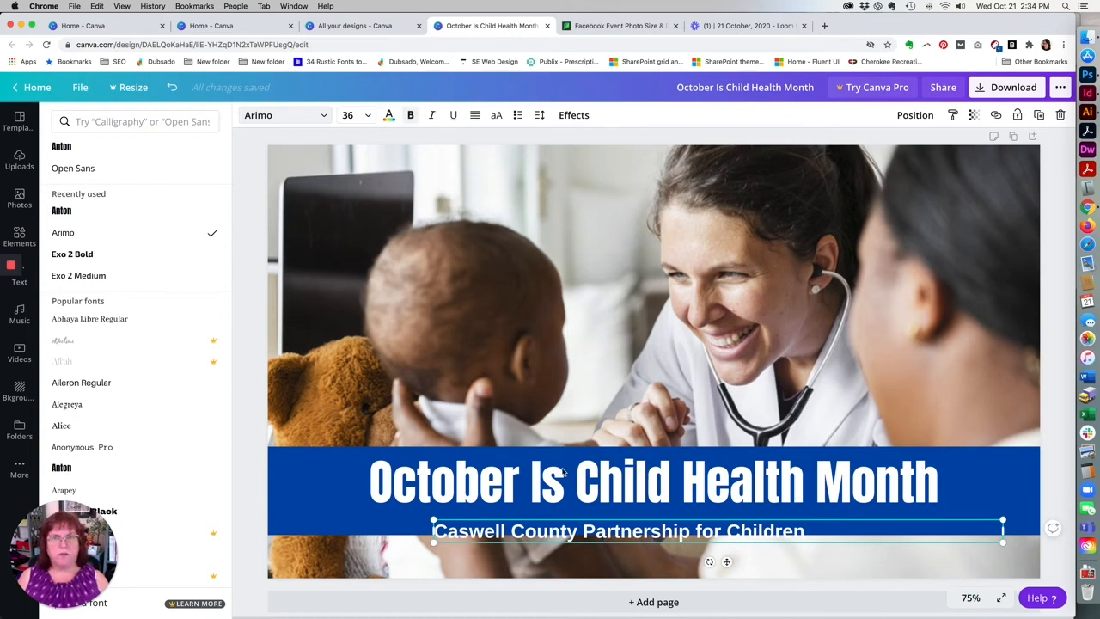
{"action": "left_click", "coordinate": [475, 117]}
{"action": "left_click", "coordinate": [475, 117]}
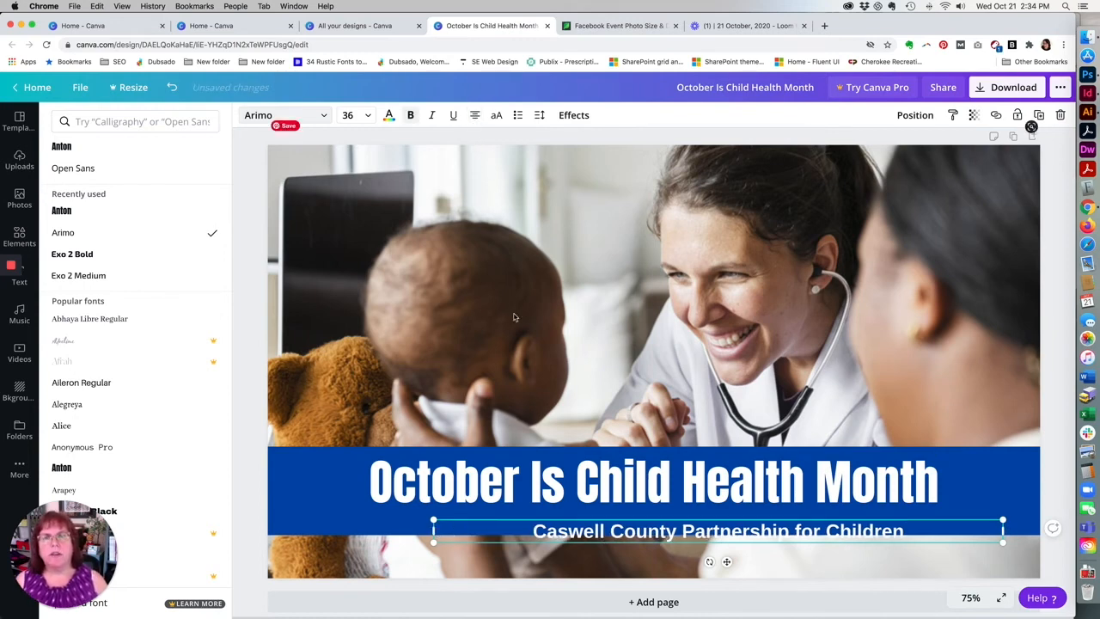
{"action": "left_click_drag", "start_coordinate": [636, 533], "coordinate": [569, 519]}
{"action": "left_click", "coordinate": [248, 533]}
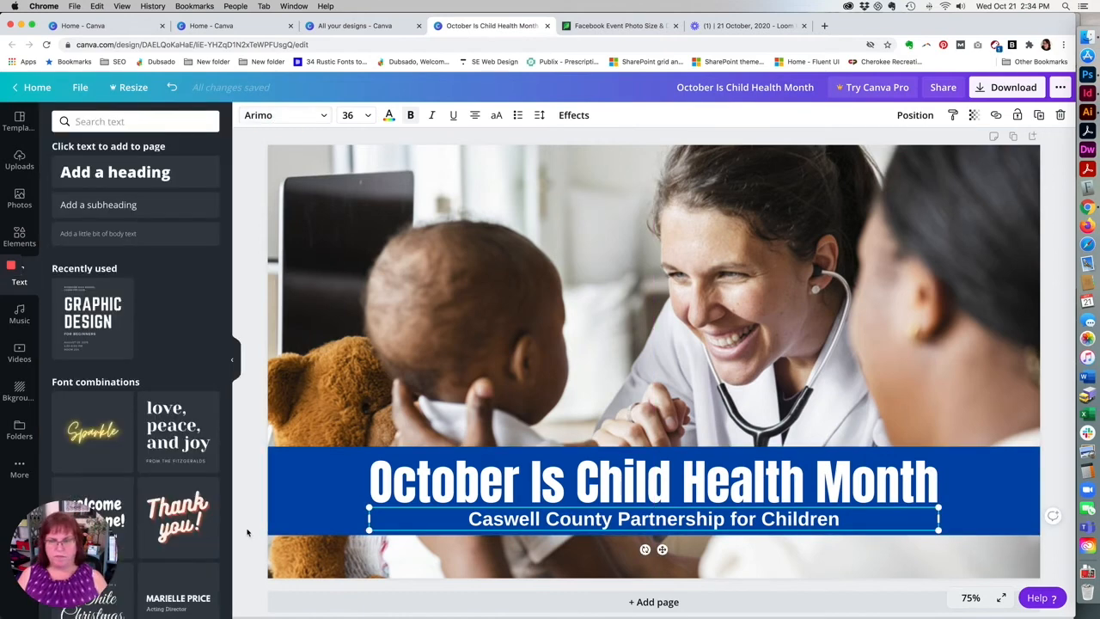
{"action": "left_click", "coordinate": [248, 527]}
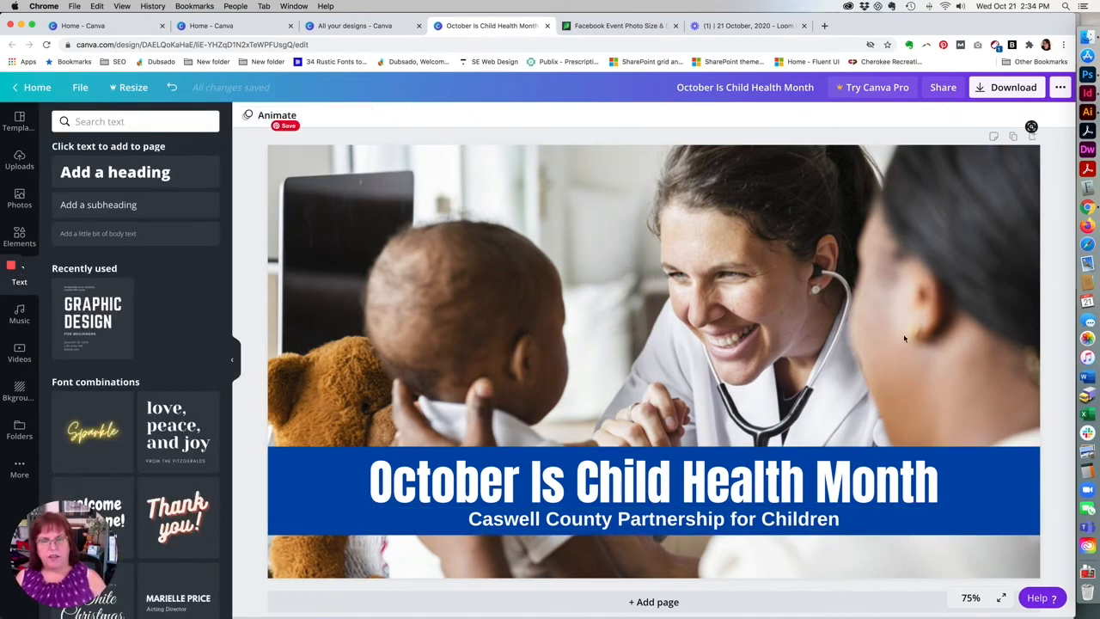
Consult the InDesign sample and add the first star confetti upload to the Canva design, rotated across the photo's upper-left corner.
{"action": "left_click", "coordinate": [1089, 94]}
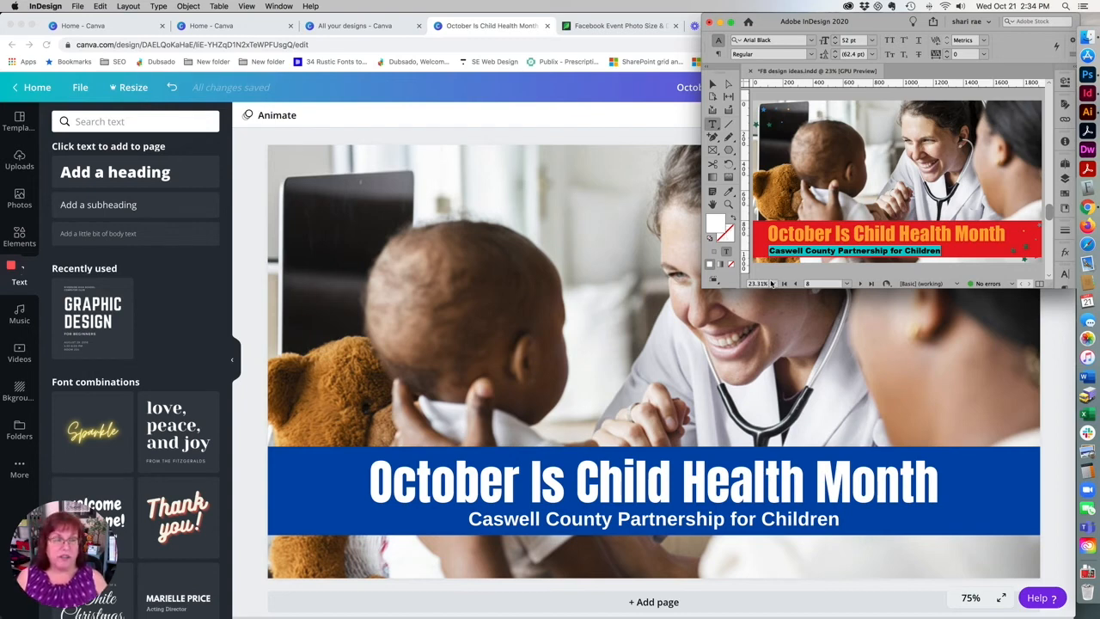
{"action": "left_click", "coordinate": [990, 274]}
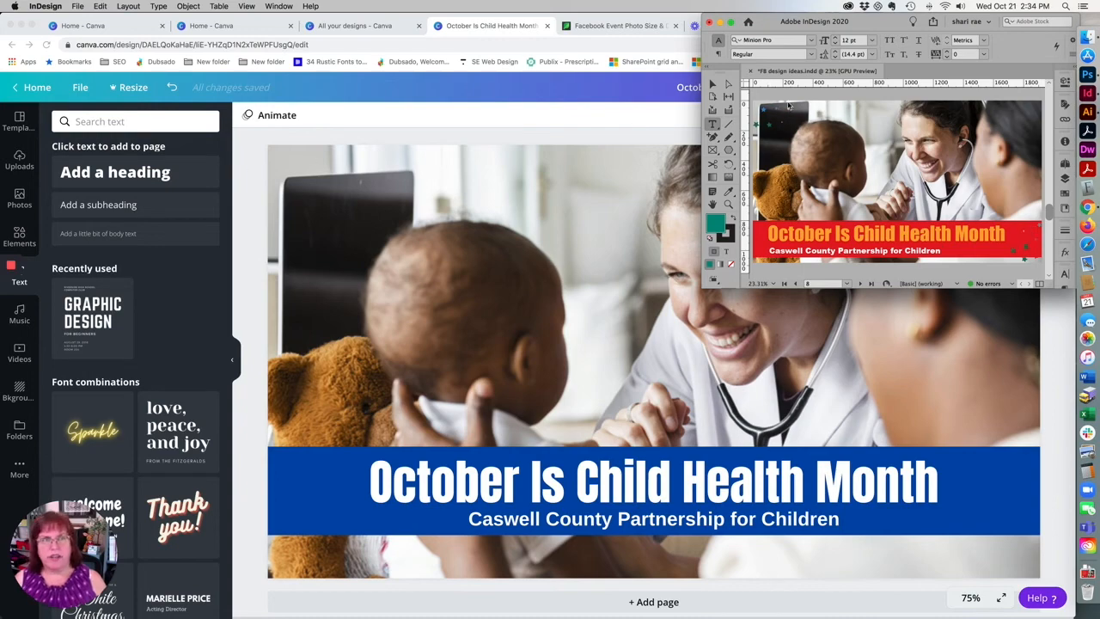
{"action": "left_click", "coordinate": [229, 139]}
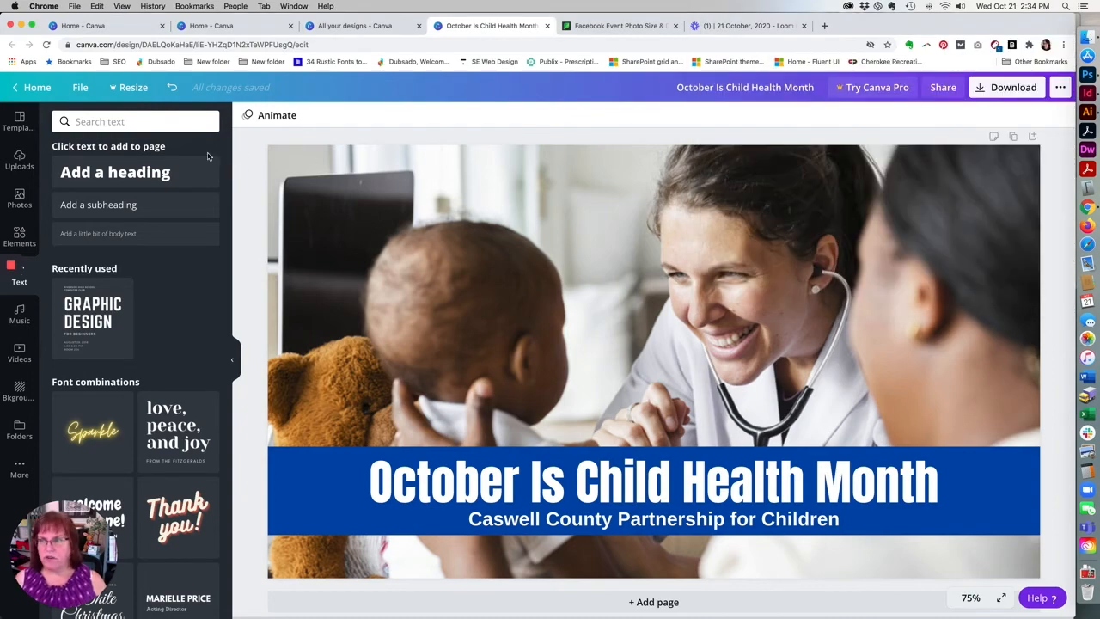
{"action": "left_click", "coordinate": [19, 161]}
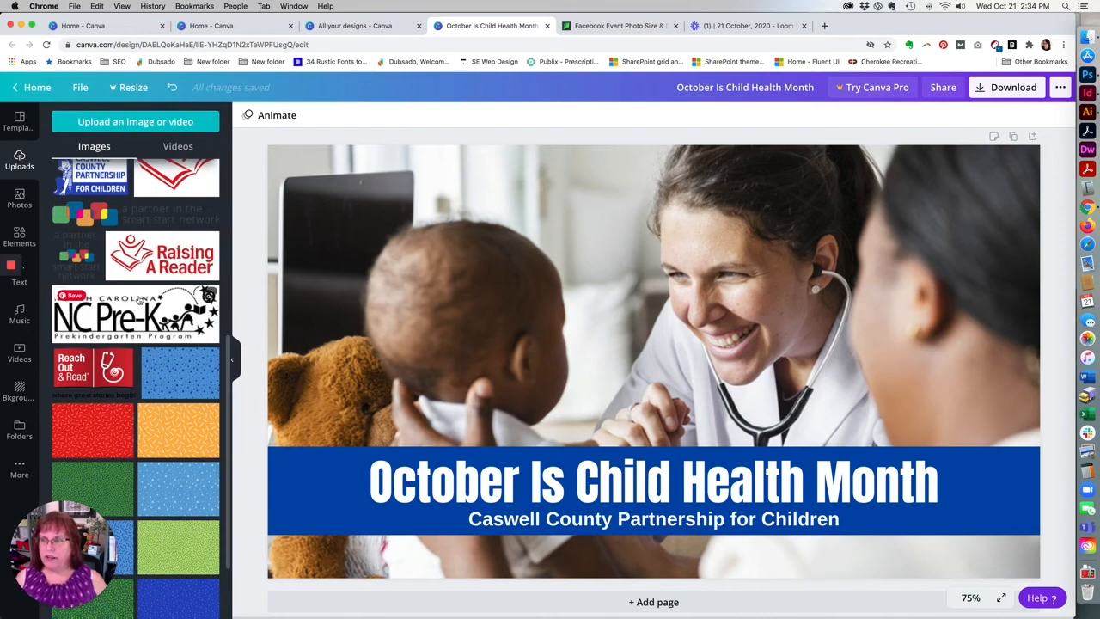
{"action": "scroll", "coordinate": [136, 295], "scroll_direction": "up", "scroll_amount": 5}
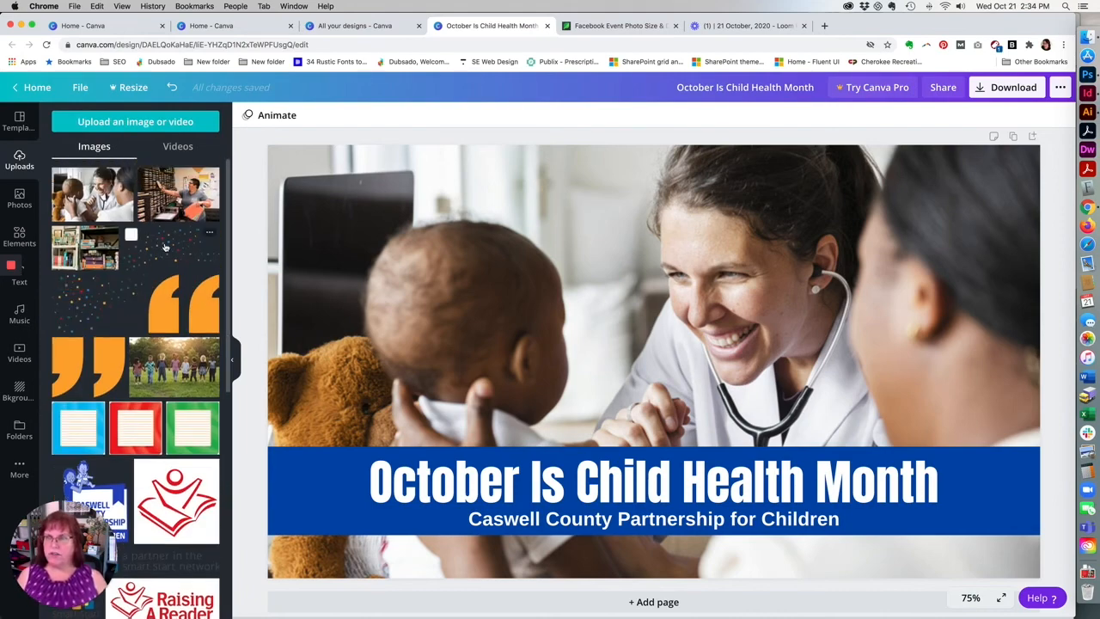
{"action": "left_click", "coordinate": [165, 247]}
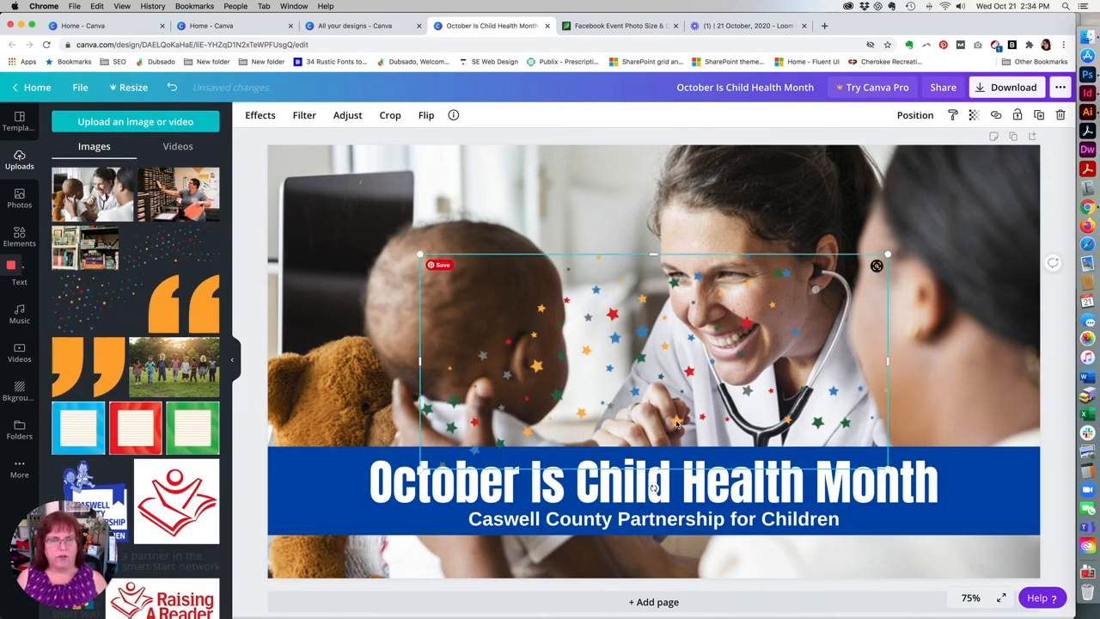
{"action": "left_click_drag", "start_coordinate": [677, 424], "coordinate": [386, 220]}
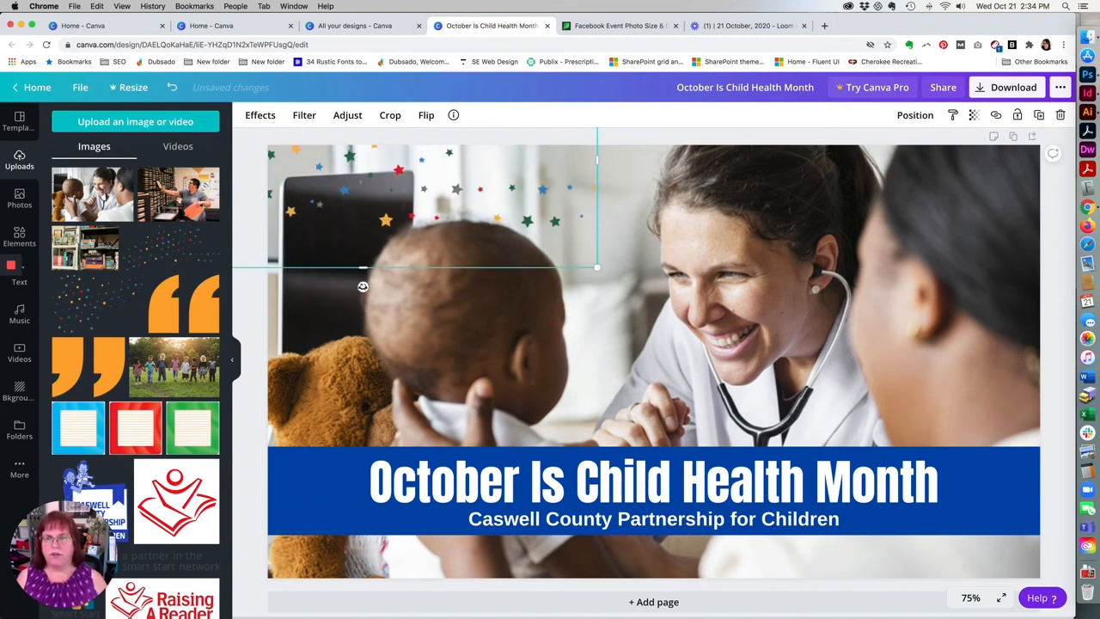
{"action": "left_click_drag", "start_coordinate": [362, 286], "coordinate": [422, 259]}
{"action": "left_click_drag", "start_coordinate": [413, 200], "coordinate": [387, 187]}
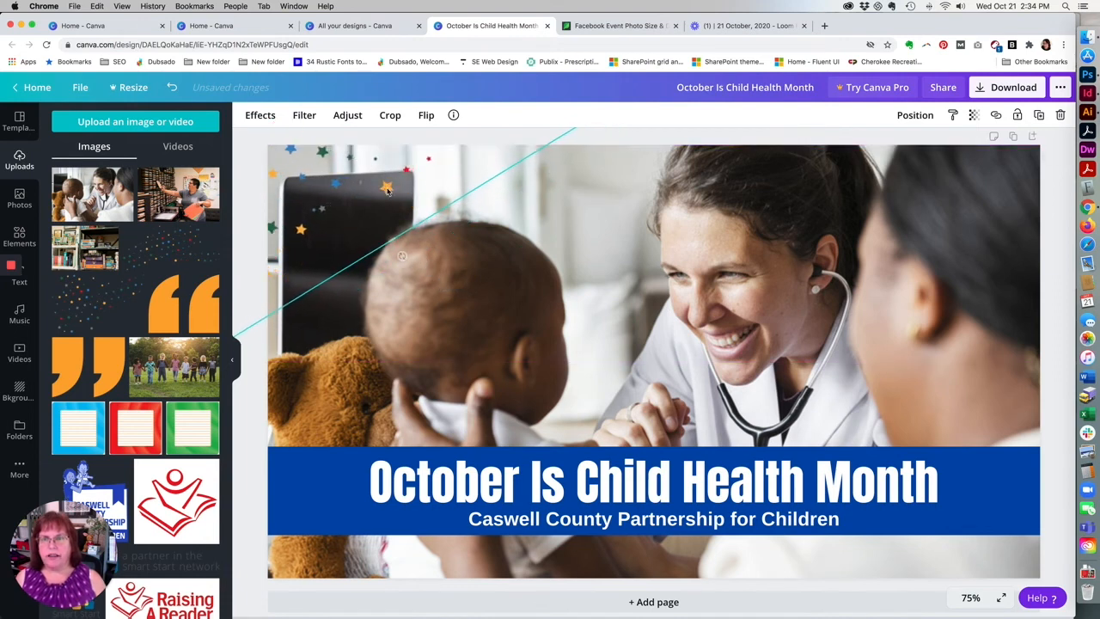
{"action": "left_click", "coordinate": [255, 448]}
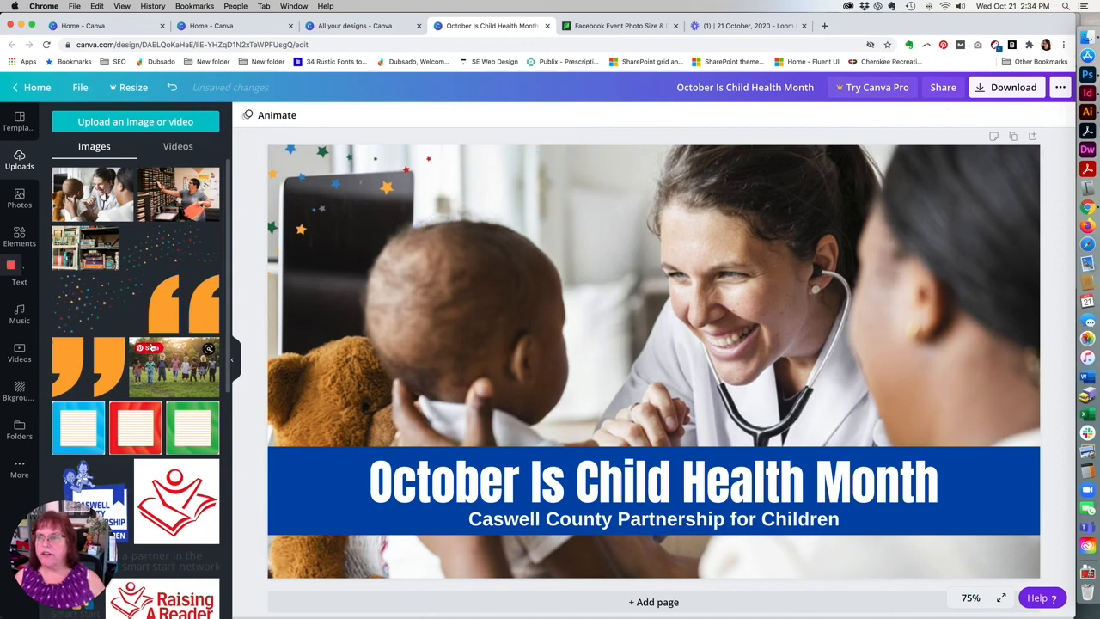
Add the second star confetti upload, rotate it and place it over the lower-right corner of the design, overlapping the blue band.
{"action": "left_click", "coordinate": [97, 308]}
{"action": "left_click_drag", "start_coordinate": [531, 292], "coordinate": [716, 253]}
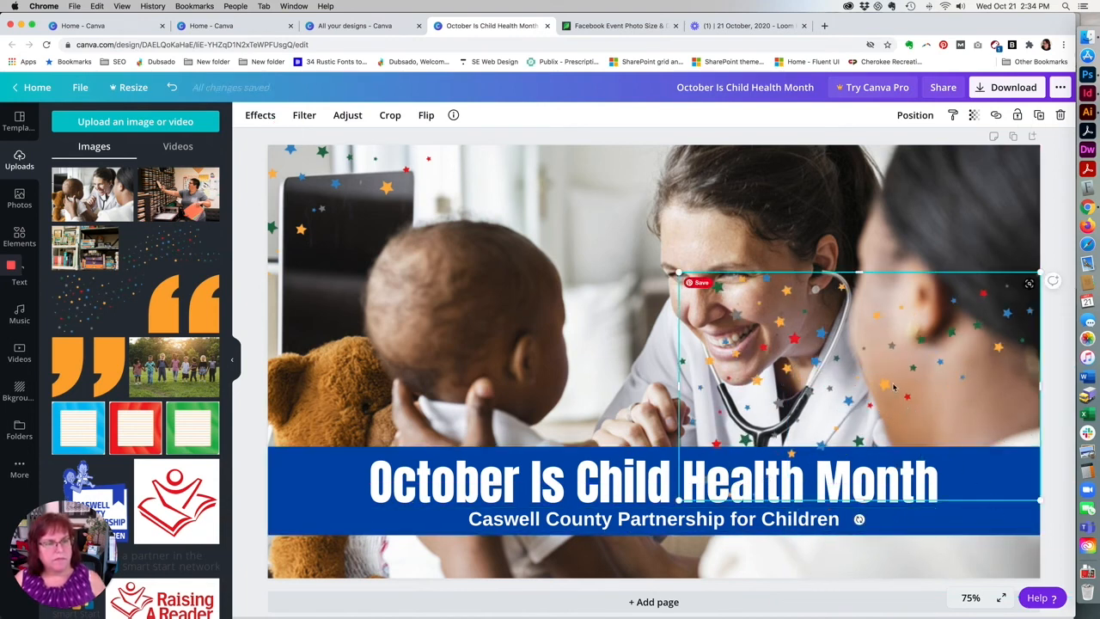
{"action": "left_click_drag", "start_coordinate": [875, 371], "coordinate": [817, 282]}
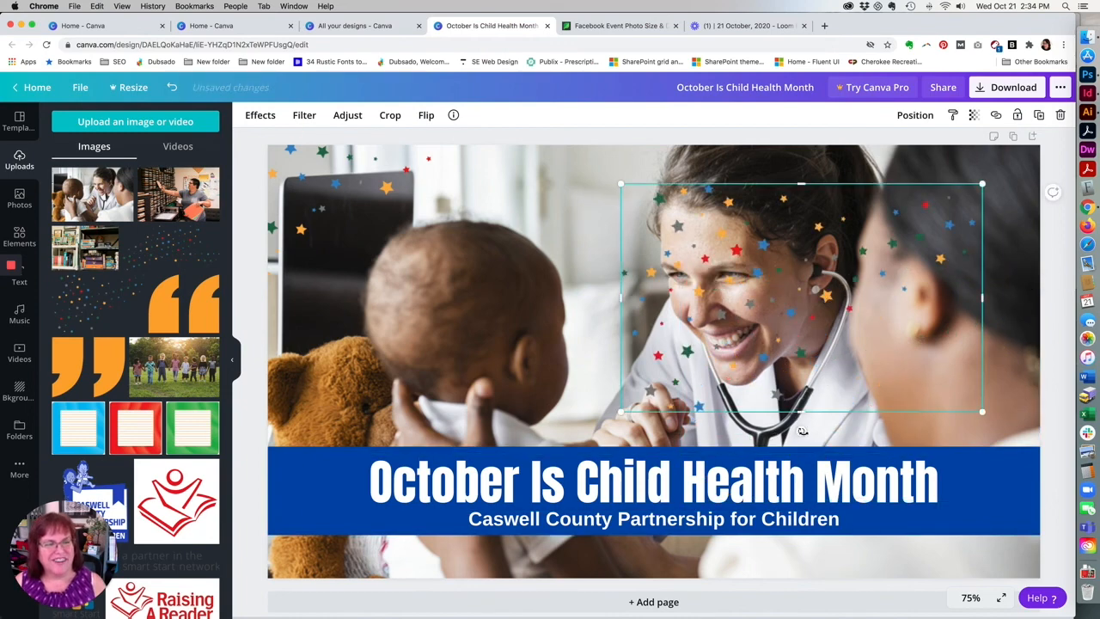
{"action": "left_click_drag", "start_coordinate": [801, 434], "coordinate": [893, 431]}
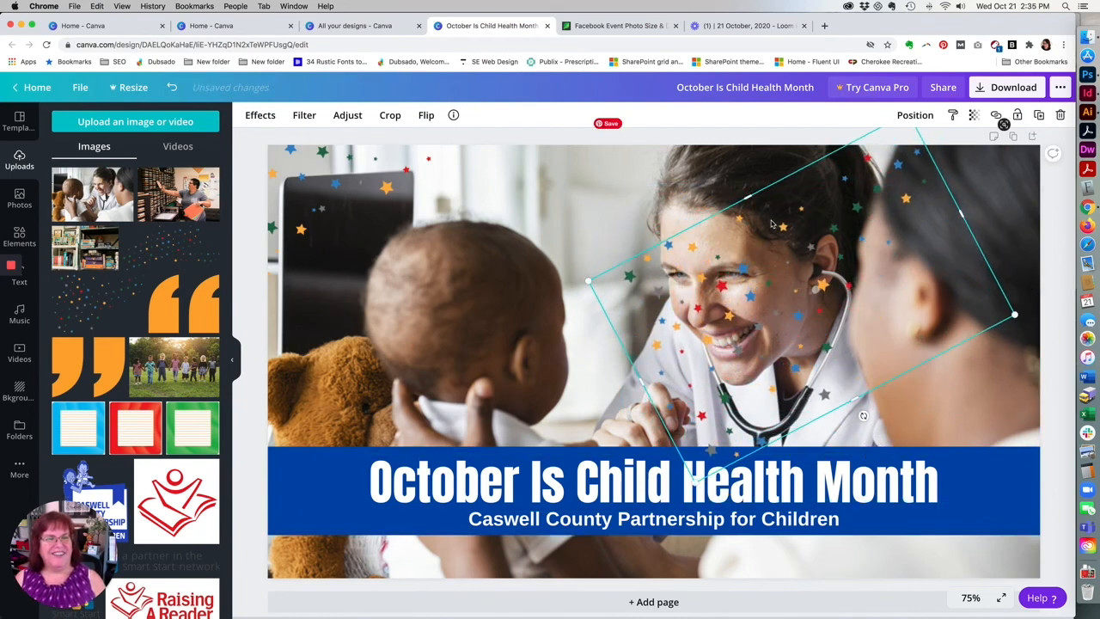
{"action": "left_click_drag", "start_coordinate": [783, 228], "coordinate": [826, 270]}
{"action": "left_click_drag", "start_coordinate": [820, 245], "coordinate": [1029, 499]}
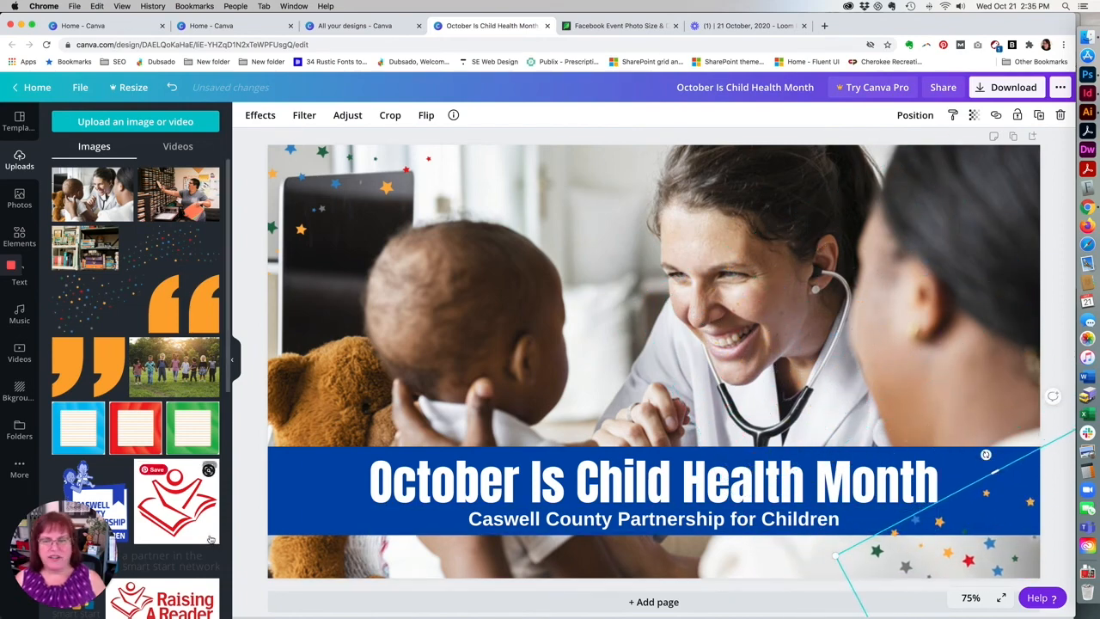
{"action": "left_click", "coordinate": [247, 532]}
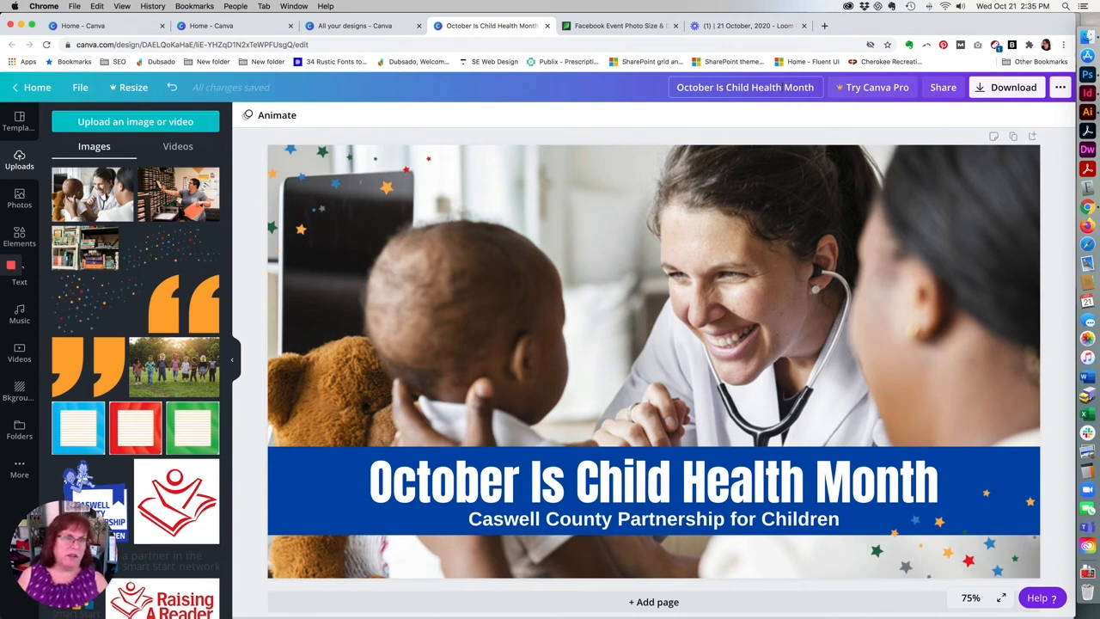
Rename the design as "Month A Template".
{"action": "left_click_drag", "start_coordinate": [784, 87], "coordinate": [628, 87]}
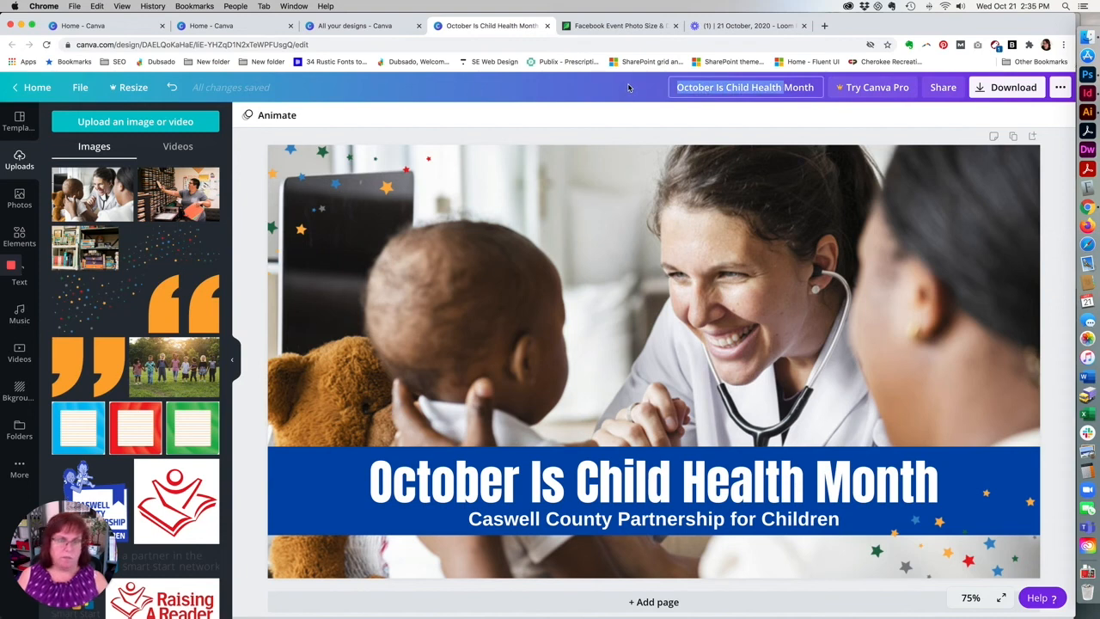
{"action": "key", "text": "BackSpace"}
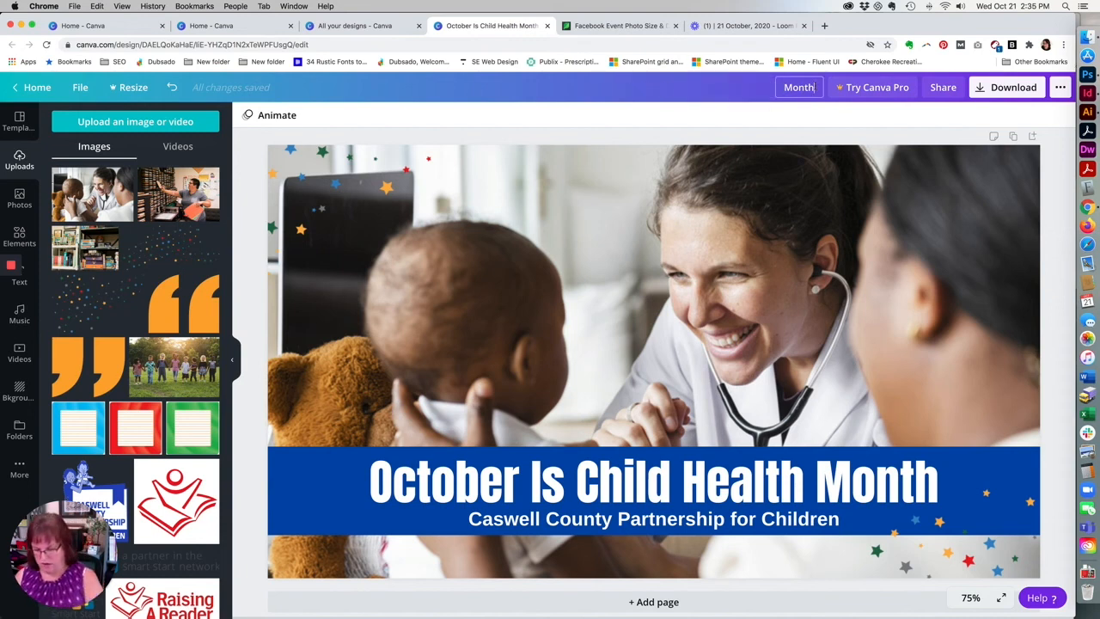
{"action": "type", "text": "A Te"}
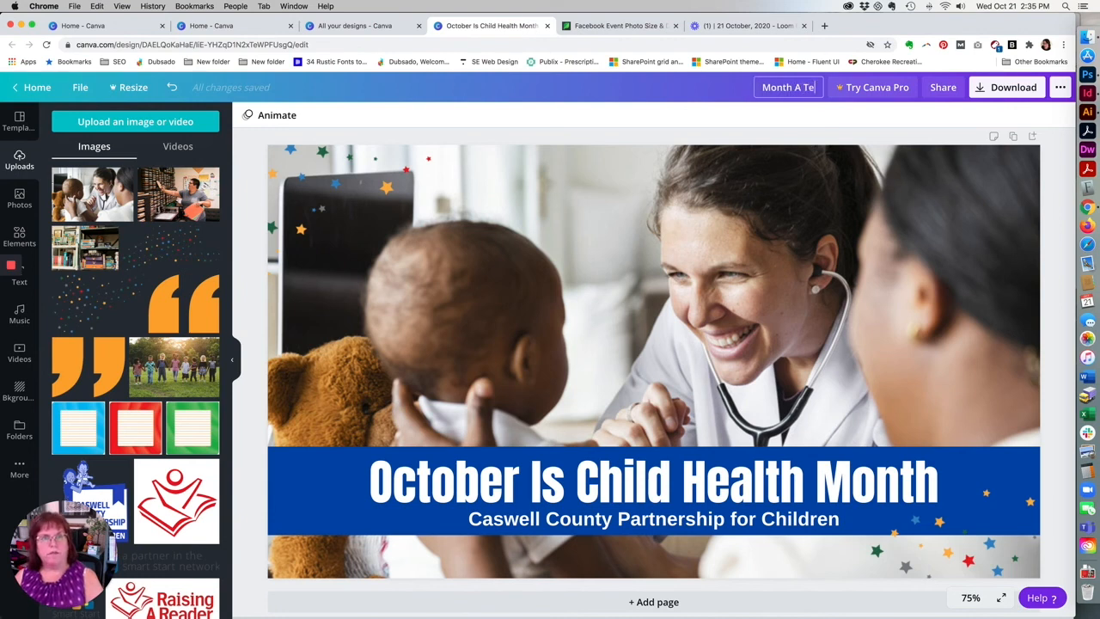
{"action": "type", "text": "mplate"}
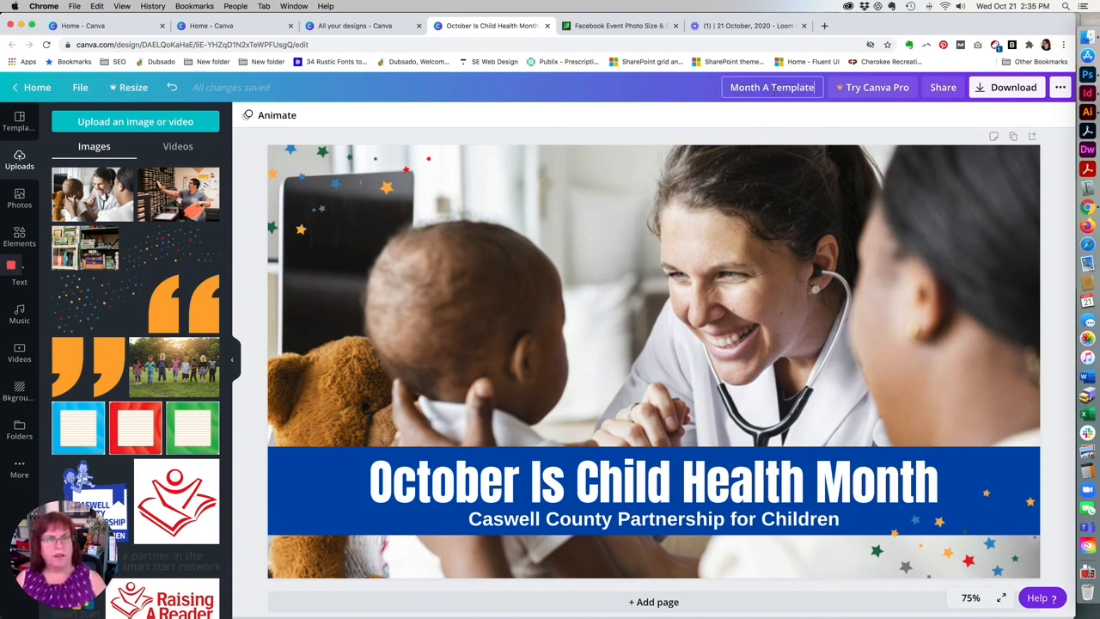
{"action": "triple_click", "coordinate": [768, 87]}
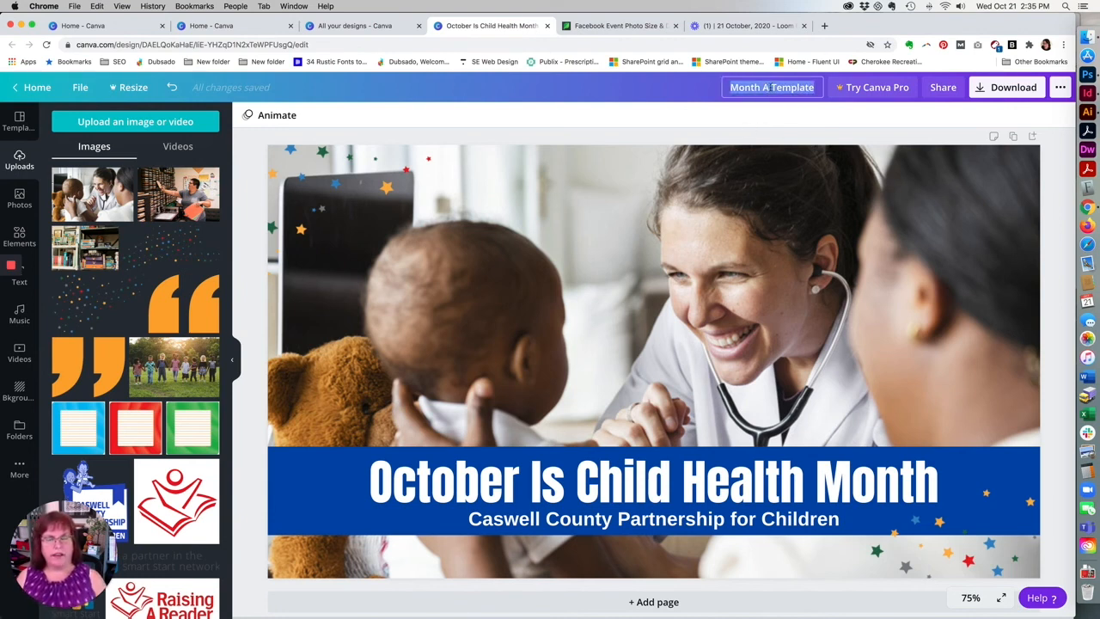
{"action": "key", "text": "Return"}
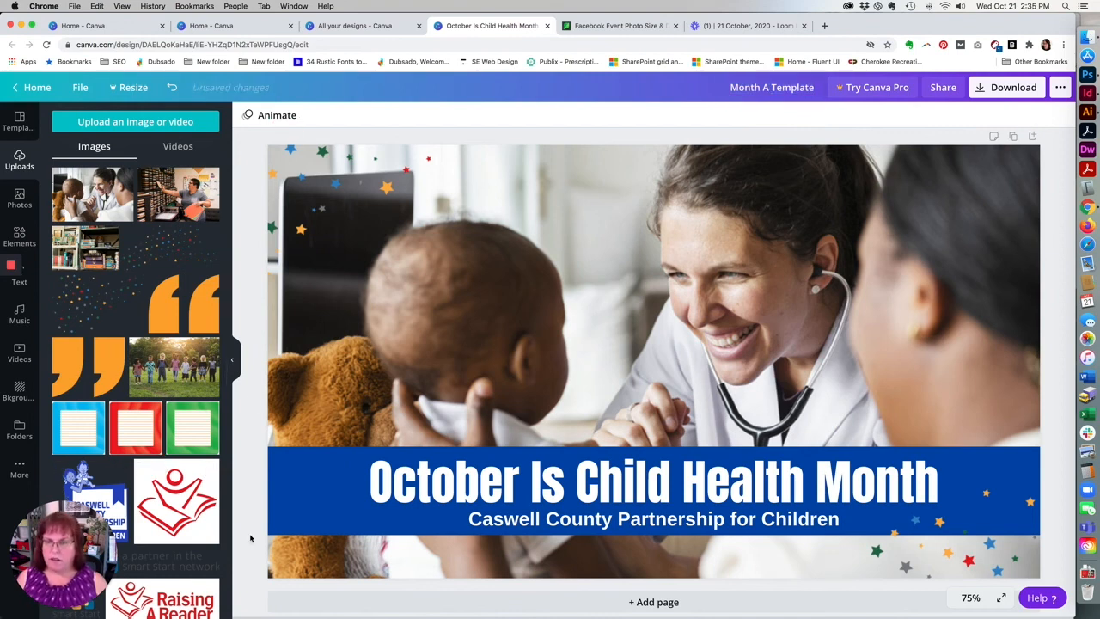
Download the design as a JPG and open the downloaded file.
{"action": "left_click", "coordinate": [1030, 87]}
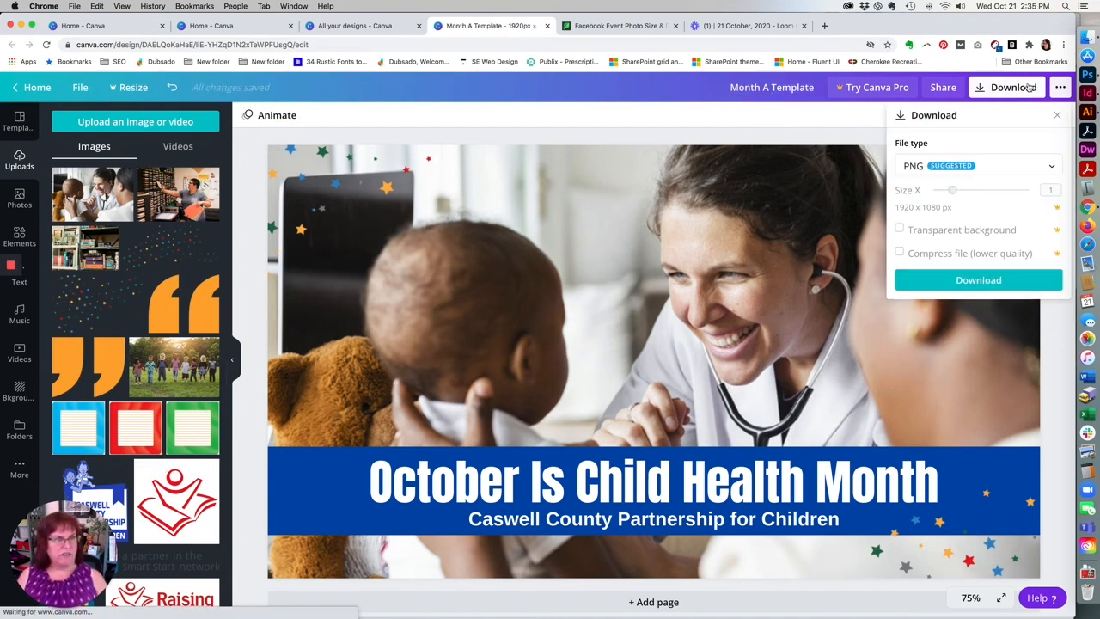
{"action": "left_click", "coordinate": [1048, 166]}
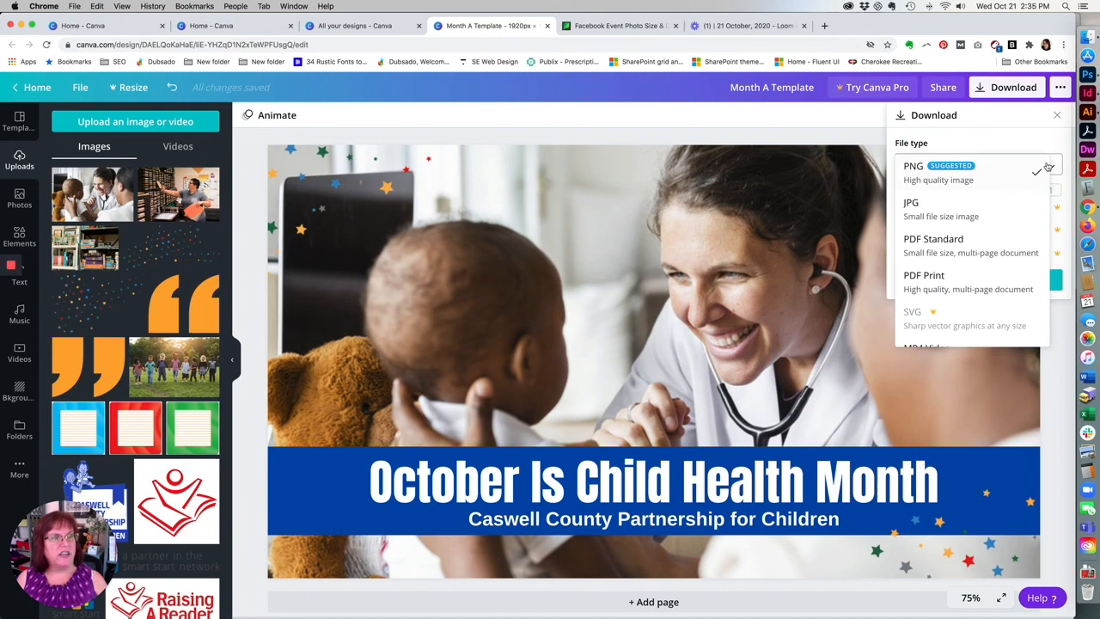
{"action": "left_click", "coordinate": [998, 210]}
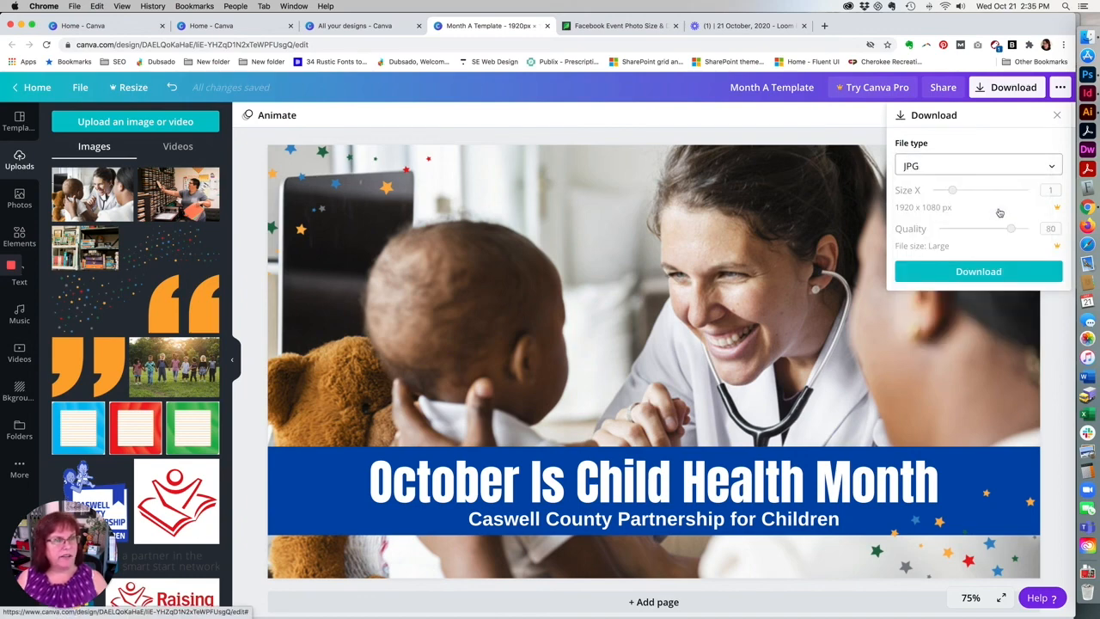
{"action": "left_click", "coordinate": [998, 272]}
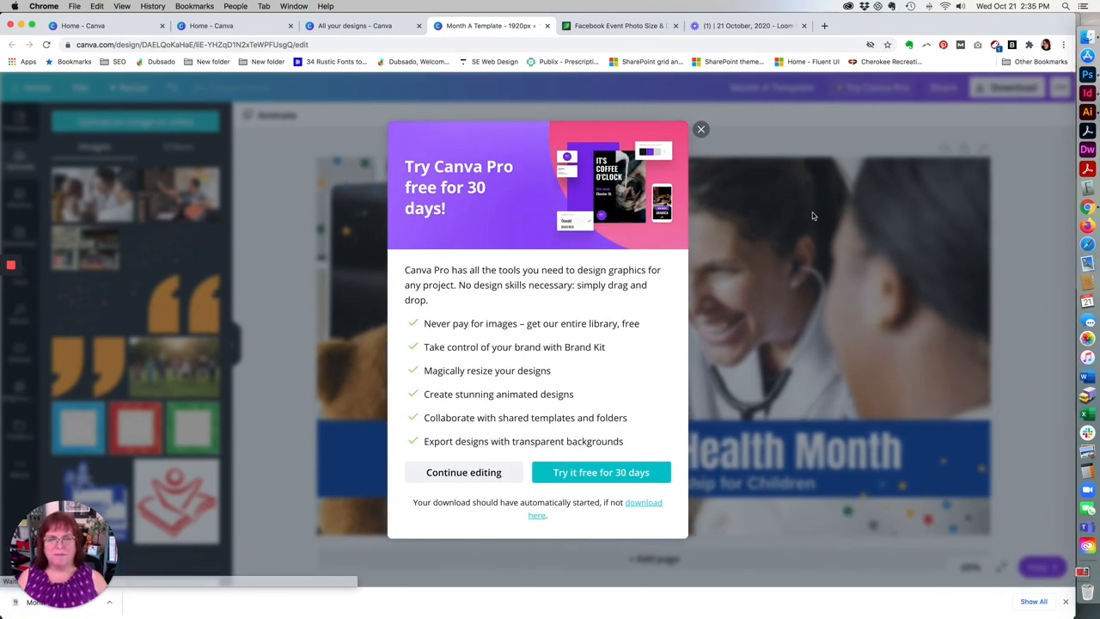
{"action": "left_click", "coordinate": [700, 129]}
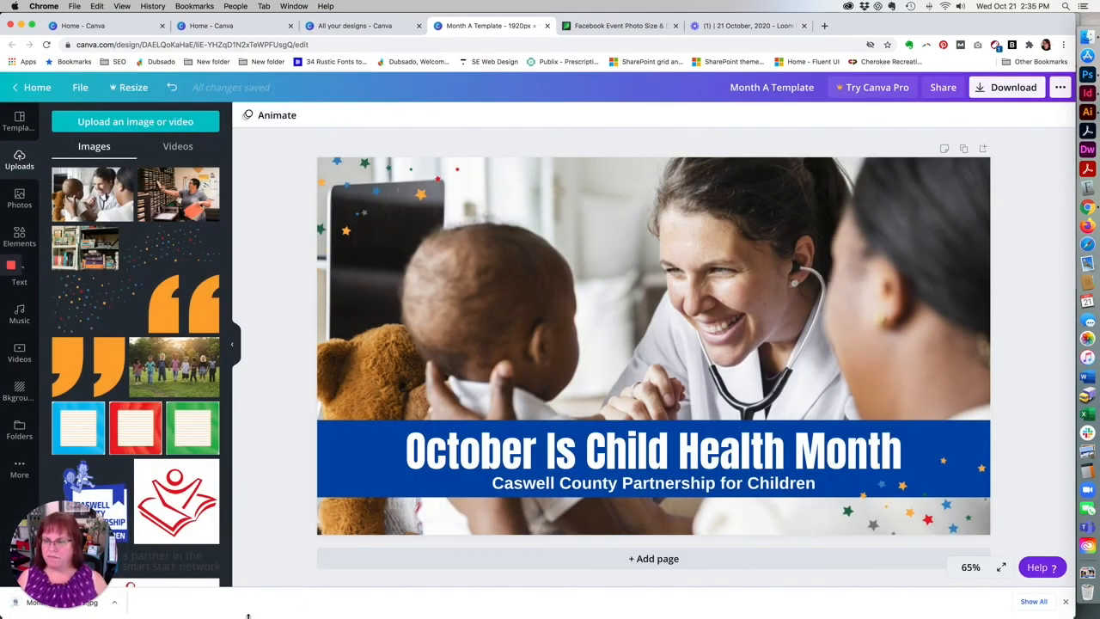
{"action": "left_click", "coordinate": [16, 610]}
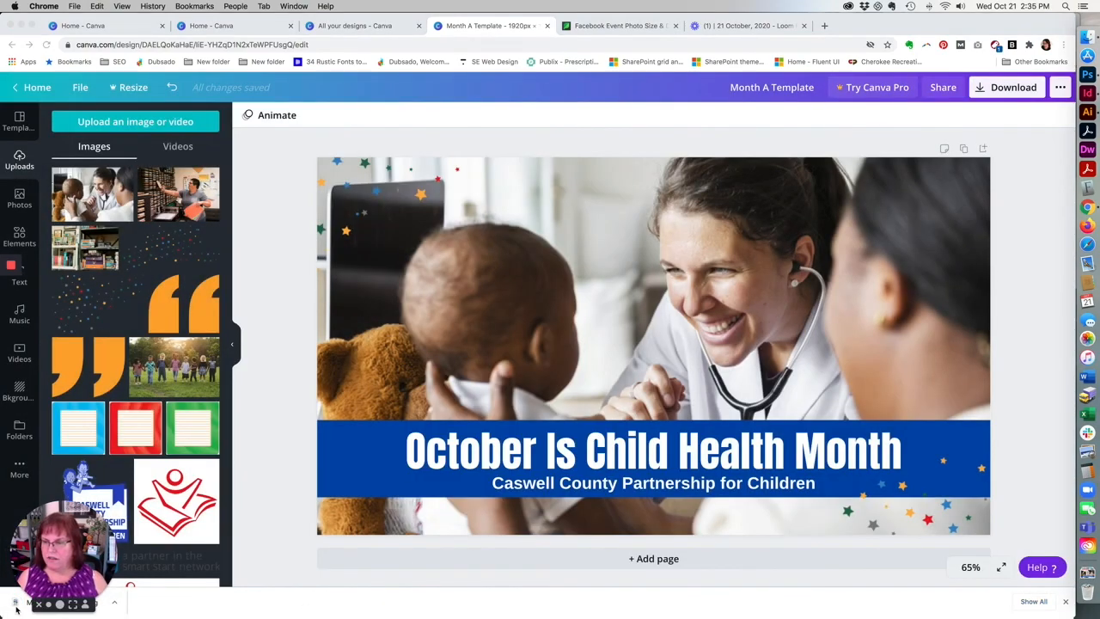